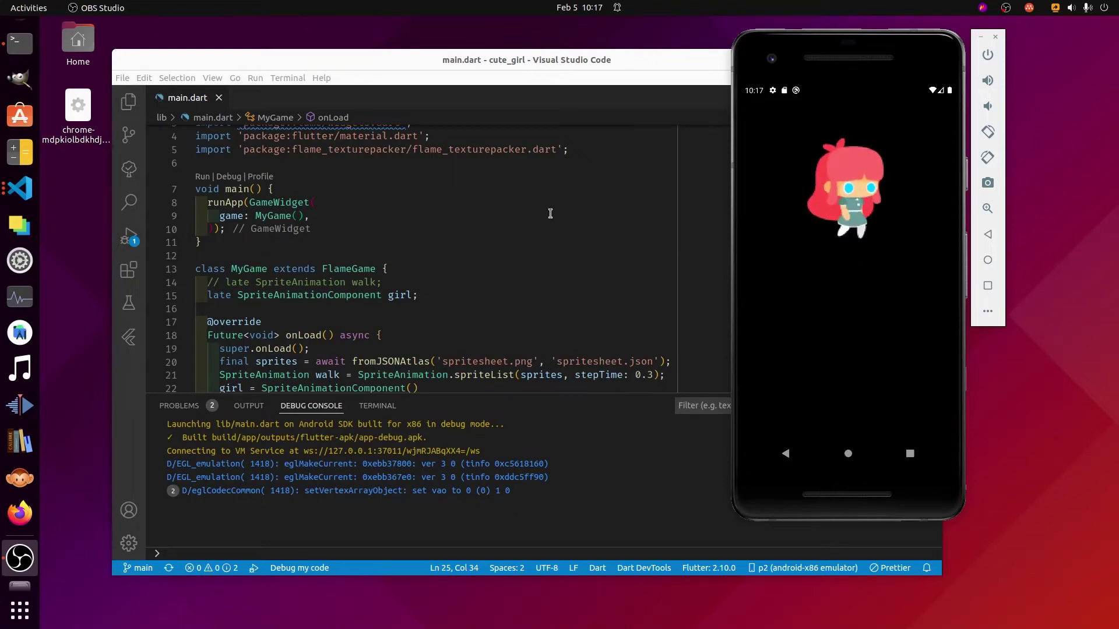
Go from codeandweb.com to the TexturePacker download page showing the 6.0.0 download buttons.
{"action": "scroll", "coordinate": [550, 212], "scroll_direction": "down", "scroll_amount": 2}
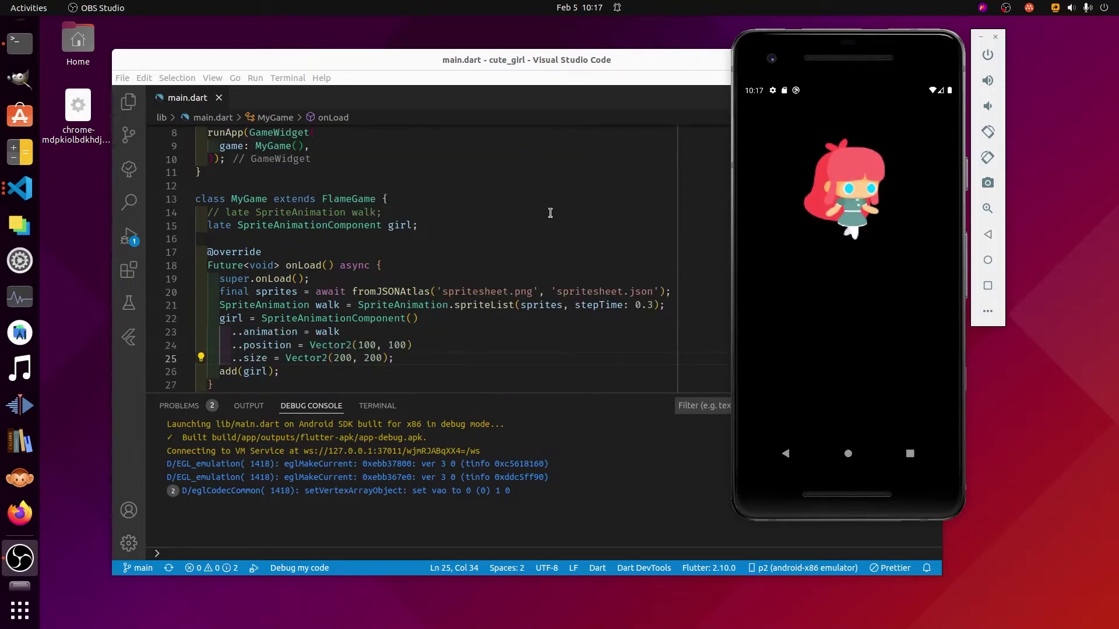
{"action": "scroll", "coordinate": [550, 213], "scroll_direction": "down", "scroll_amount": 1}
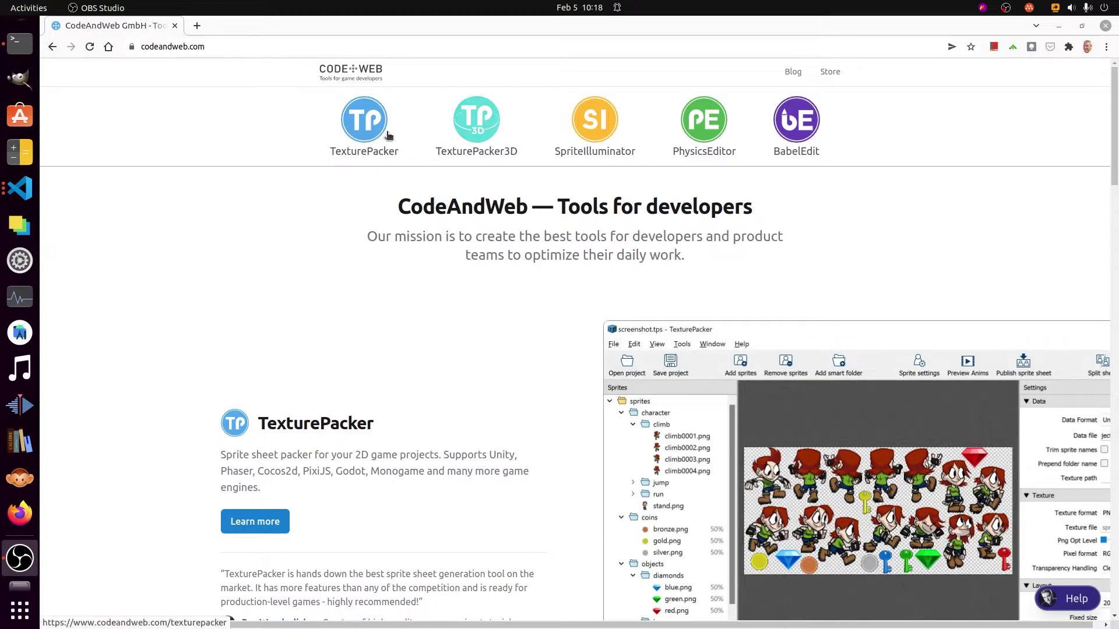
{"action": "left_click", "coordinate": [357, 128]}
{"action": "scroll", "coordinate": [390, 214], "scroll_direction": "down", "scroll_amount": 4}
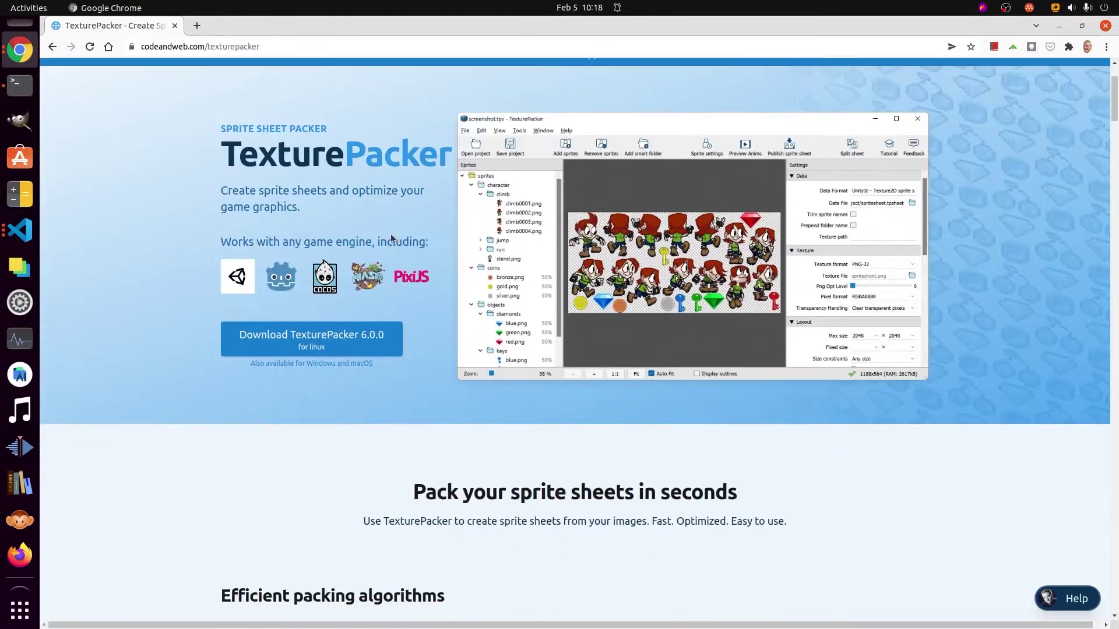
{"action": "scroll", "coordinate": [363, 350], "scroll_direction": "down", "scroll_amount": 4}
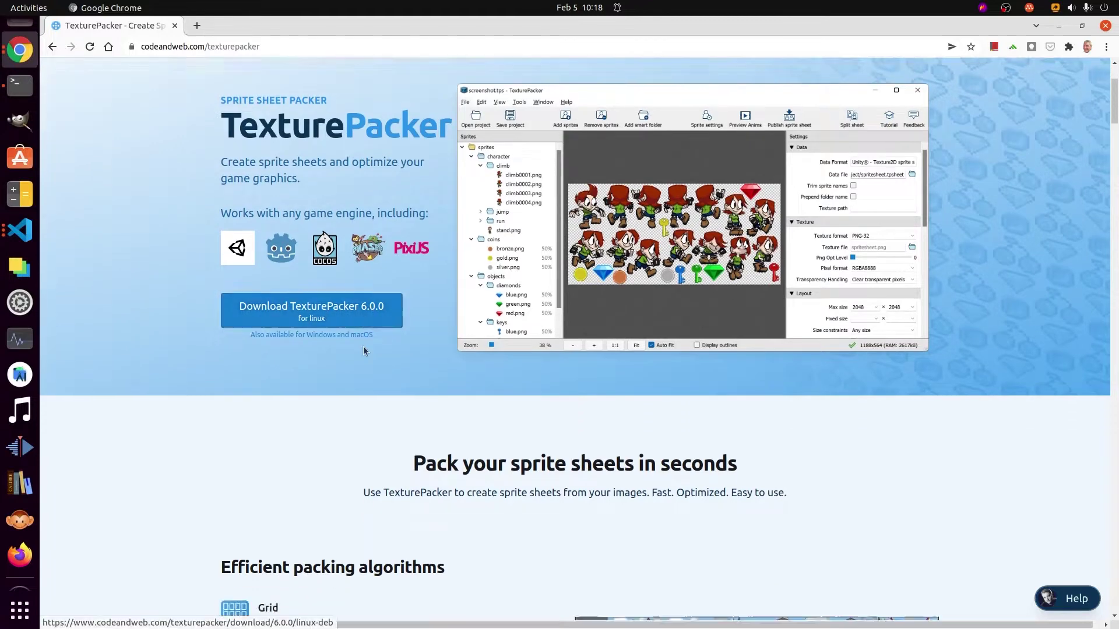
{"action": "scroll", "coordinate": [363, 350], "scroll_direction": "up", "scroll_amount": 8}
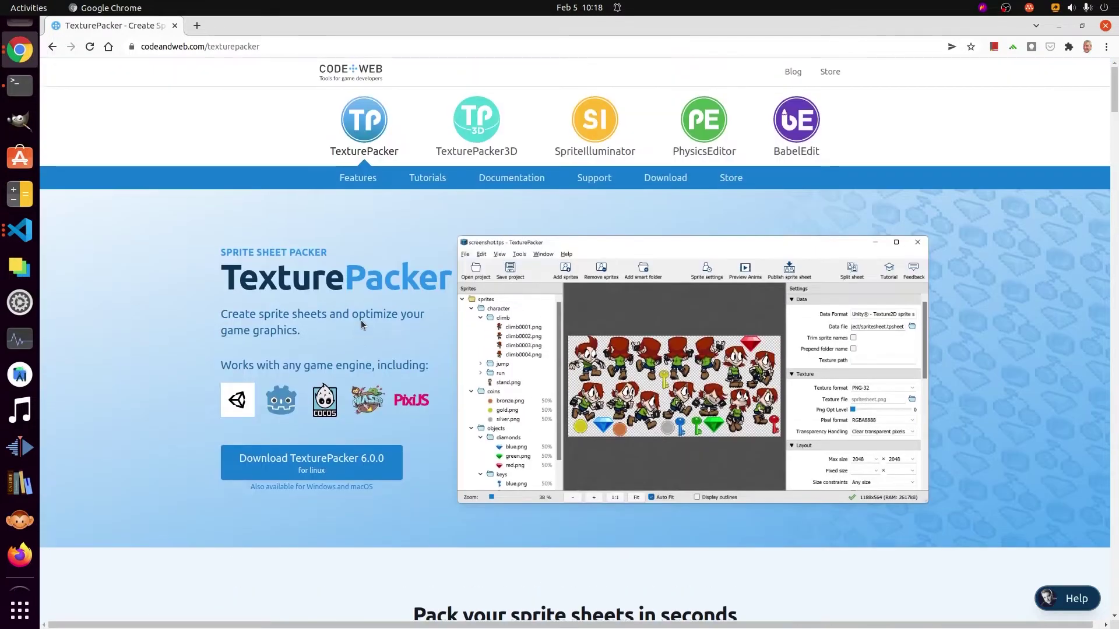
{"action": "left_click", "coordinate": [664, 179]}
{"action": "scroll", "coordinate": [574, 258], "scroll_direction": "down", "scroll_amount": 11}
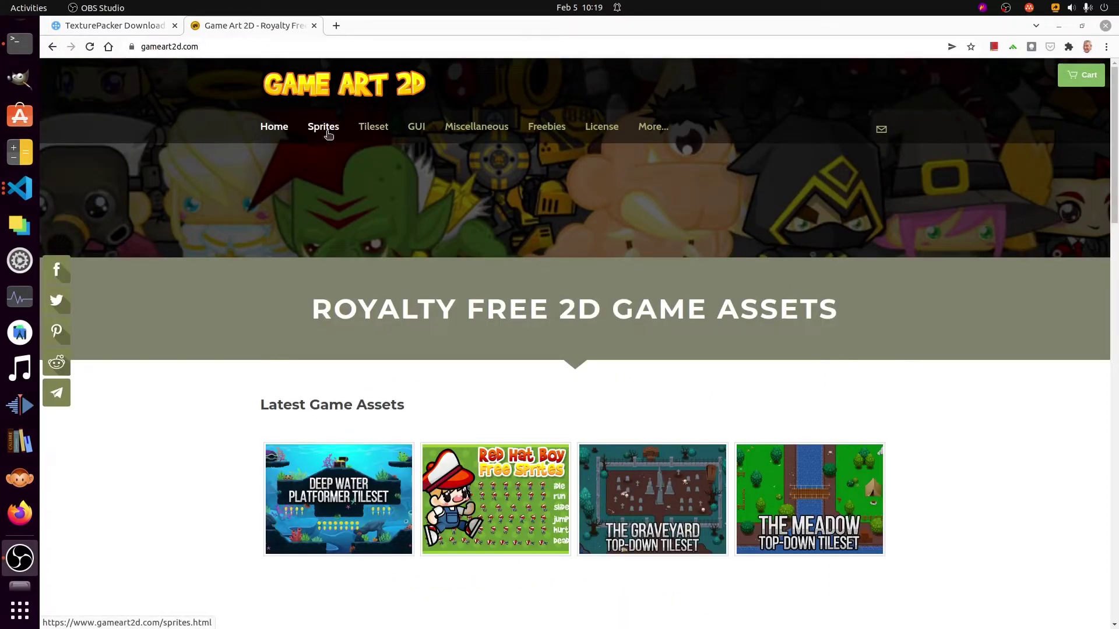
Download the Cute Girl freebie from GameArt2D, saving cutegirlfiles.zip to Downloads.
{"action": "left_click", "coordinate": [546, 135]}
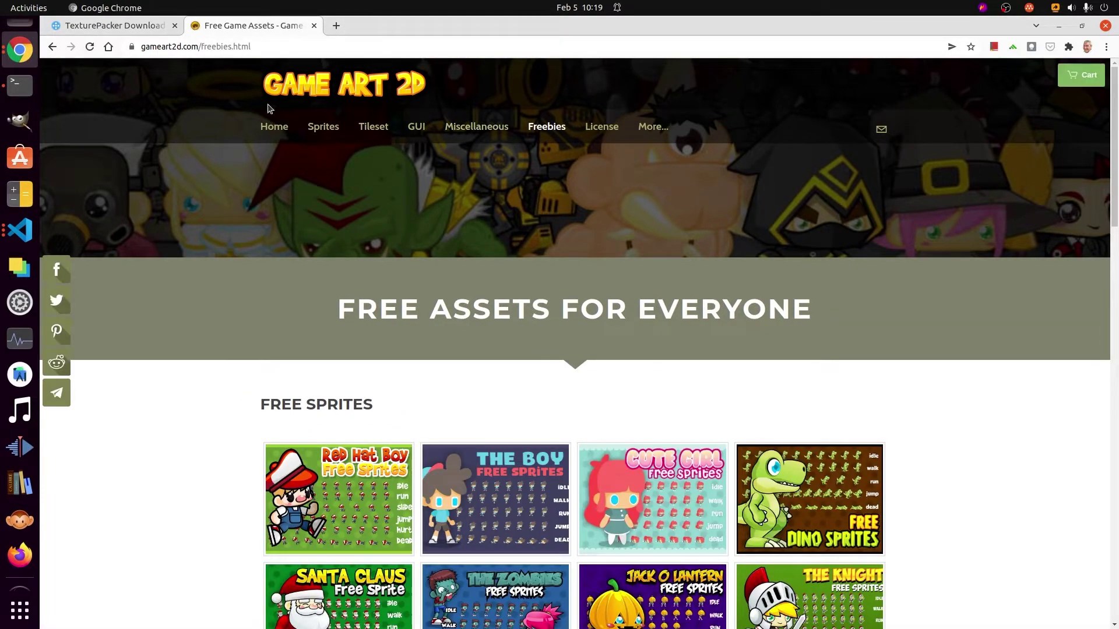
{"action": "scroll", "coordinate": [326, 174], "scroll_direction": "down", "scroll_amount": 3}
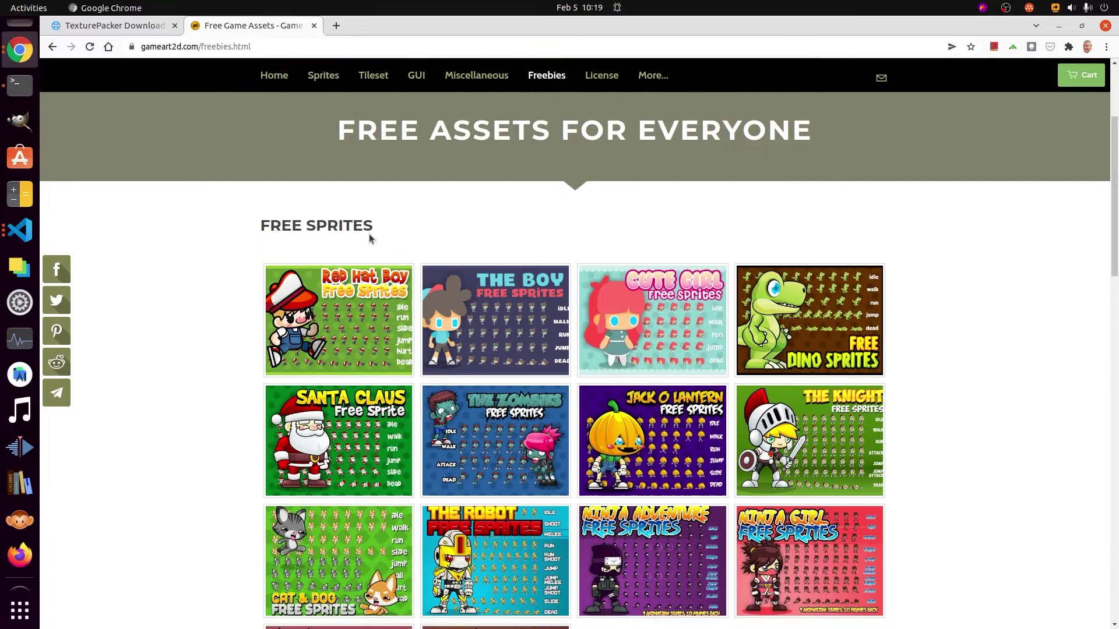
{"action": "left_click", "coordinate": [697, 285]}
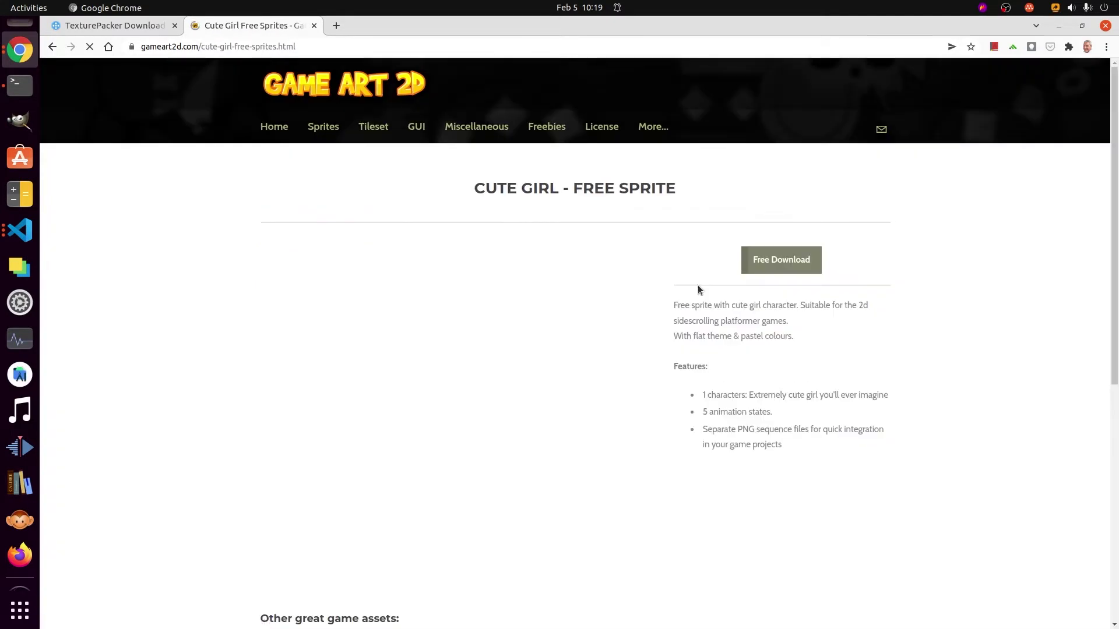
{"action": "left_click", "coordinate": [779, 264]}
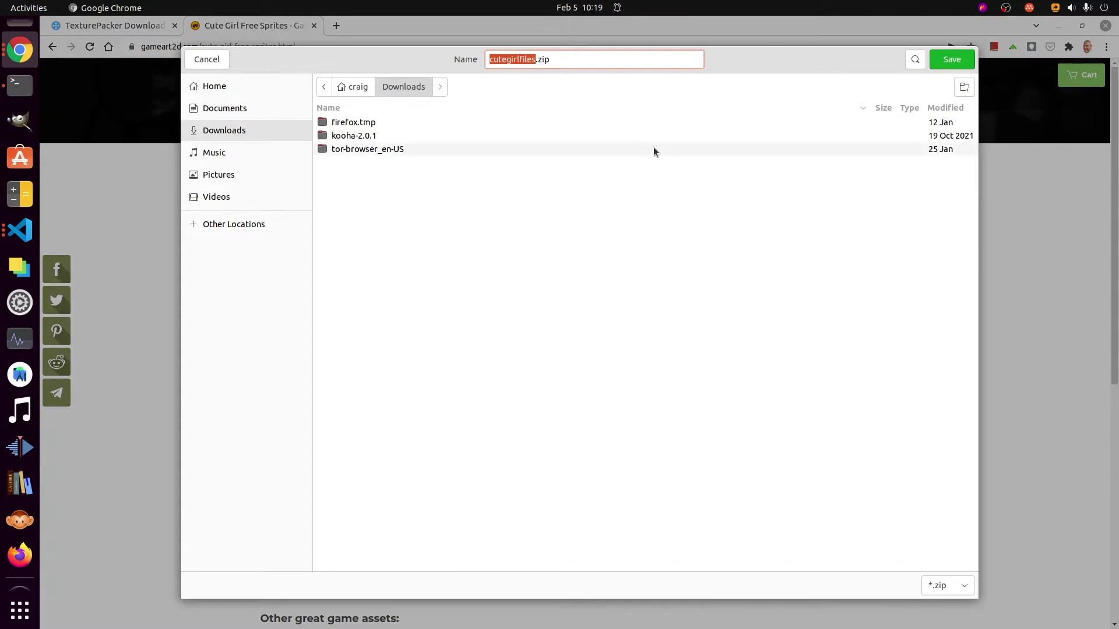
{"action": "left_click", "coordinate": [952, 59]}
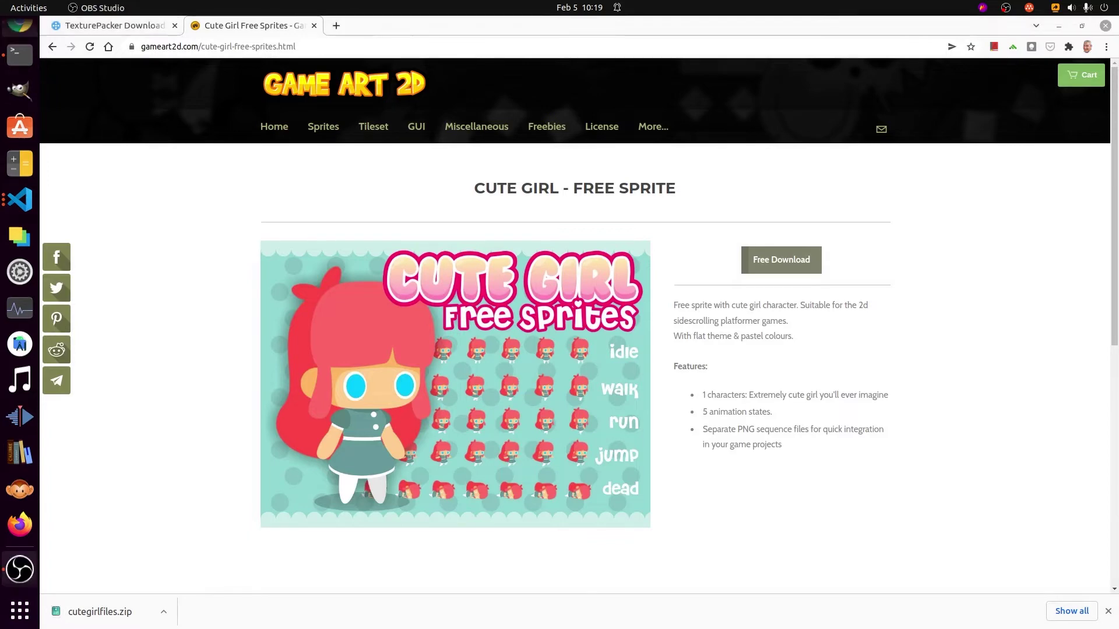
Extract cutegirlfiles.zip in place, then move the zip archive to the Trash.
{"action": "right_click", "coordinate": [277, 128]}
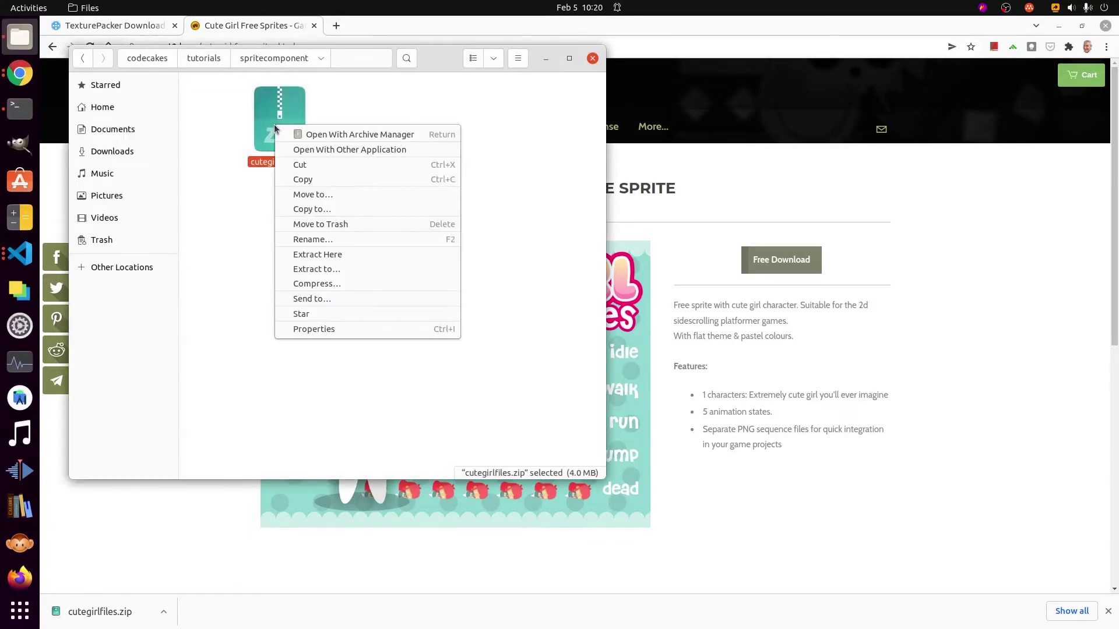
{"action": "left_click", "coordinate": [333, 256]}
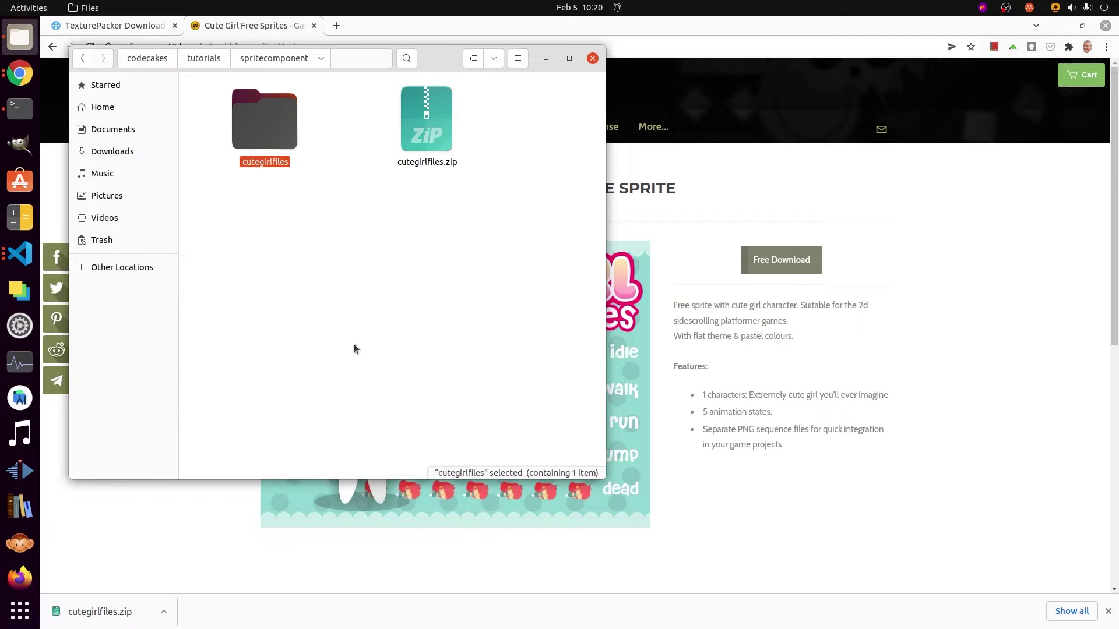
{"action": "left_click", "coordinate": [435, 132]}
{"action": "right_click", "coordinate": [435, 133]}
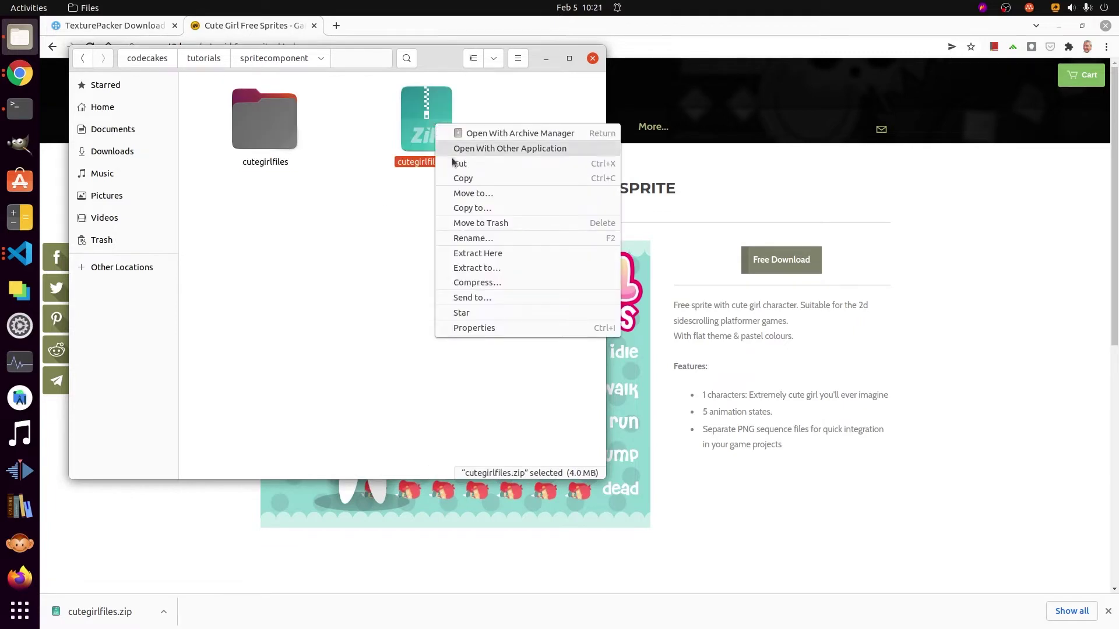
{"action": "left_click", "coordinate": [482, 223]}
Open the extracted cutegirlfiles folder and its png folder of sprite frames.
{"action": "double_click", "coordinate": [277, 124]}
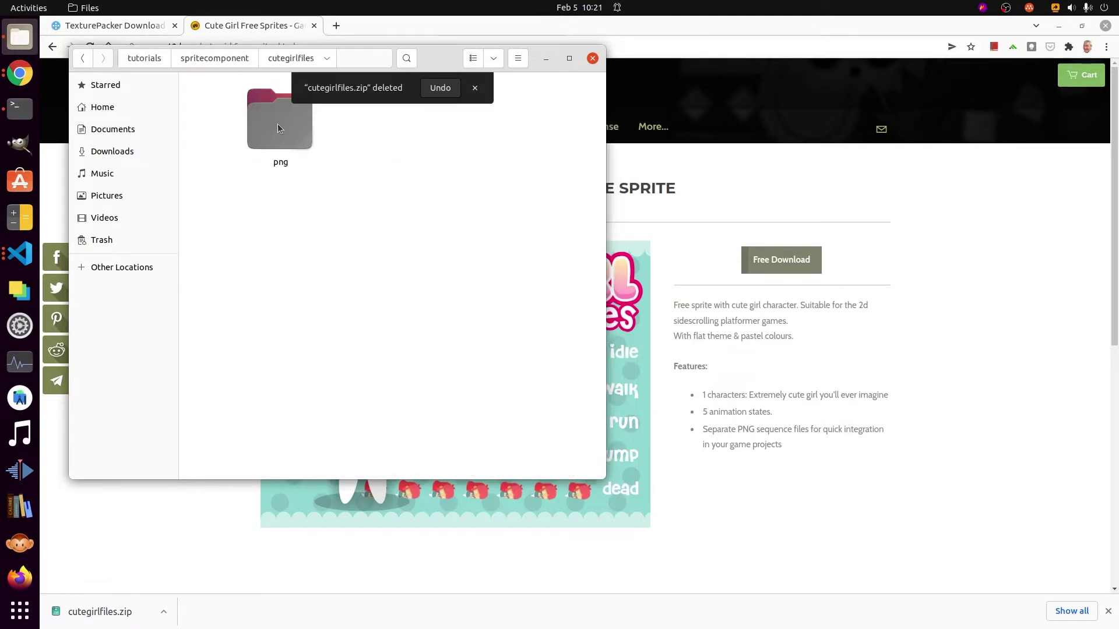
{"action": "double_click", "coordinate": [277, 123]}
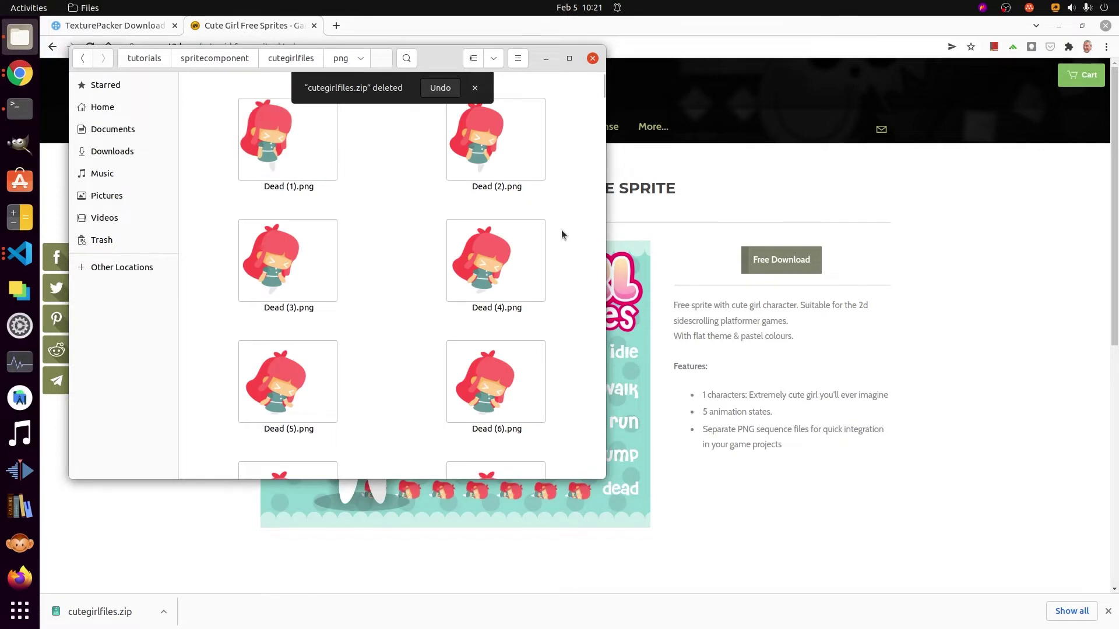
{"action": "scroll", "coordinate": [556, 233], "scroll_direction": "down", "scroll_amount": 5}
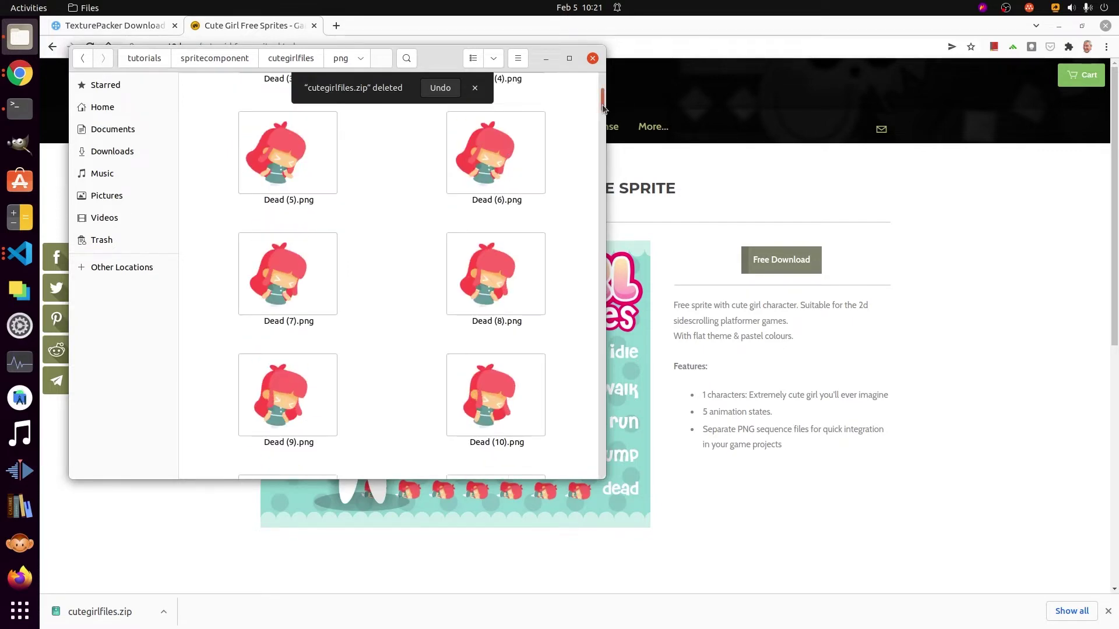
{"action": "left_click_drag", "start_coordinate": [603, 108], "coordinate": [601, 304]}
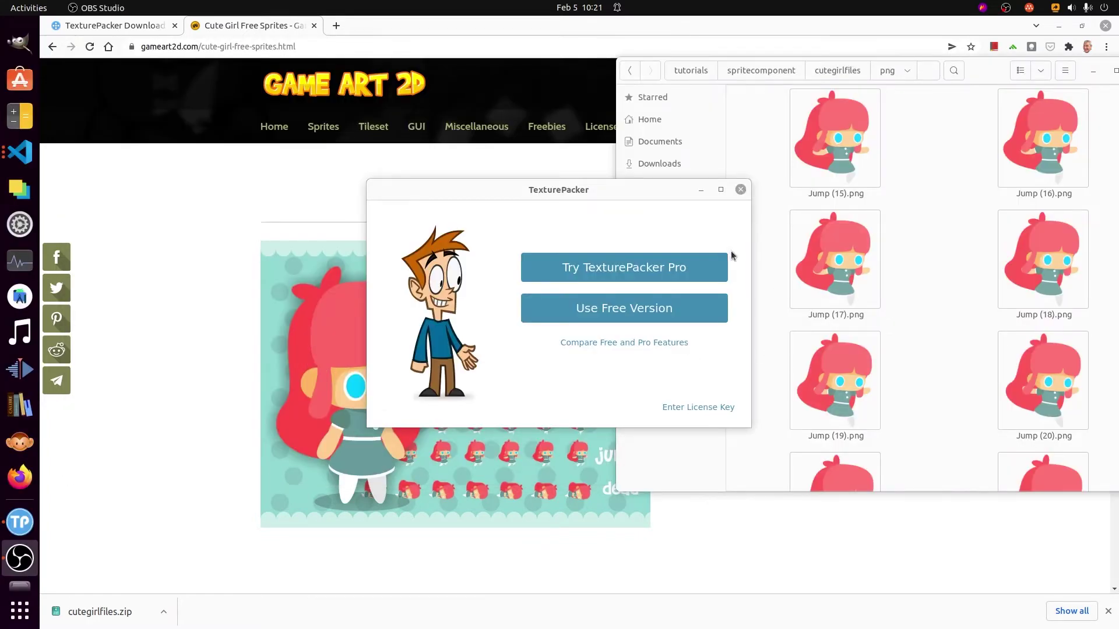
Continue with the TexturePacker free version and move its window to the left.
{"action": "left_click", "coordinate": [634, 310]}
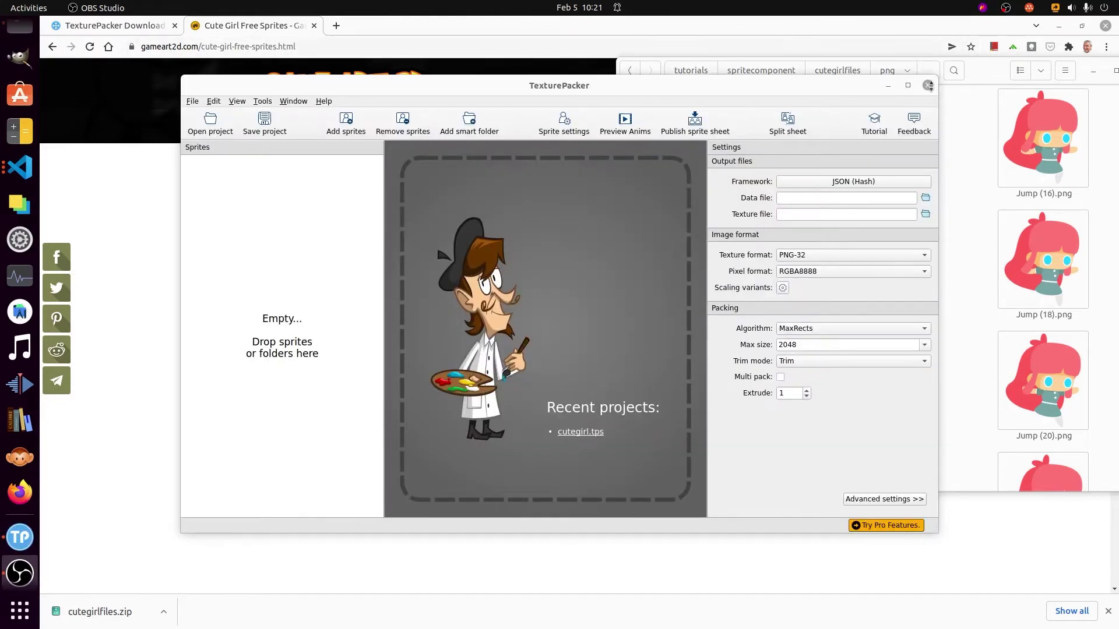
{"action": "left_click_drag", "start_coordinate": [670, 88], "coordinate": [529, 79]}
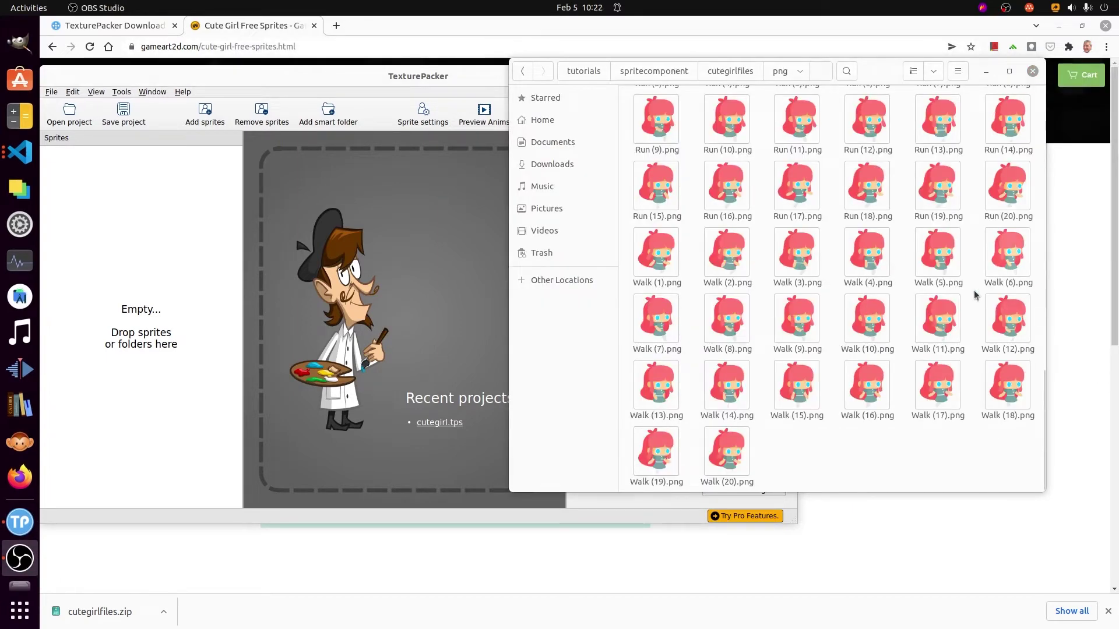
Add Walk (1).png through Walk (20).png from the png folder as TexturePacker sprites.
{"action": "left_click", "coordinate": [646, 262]}
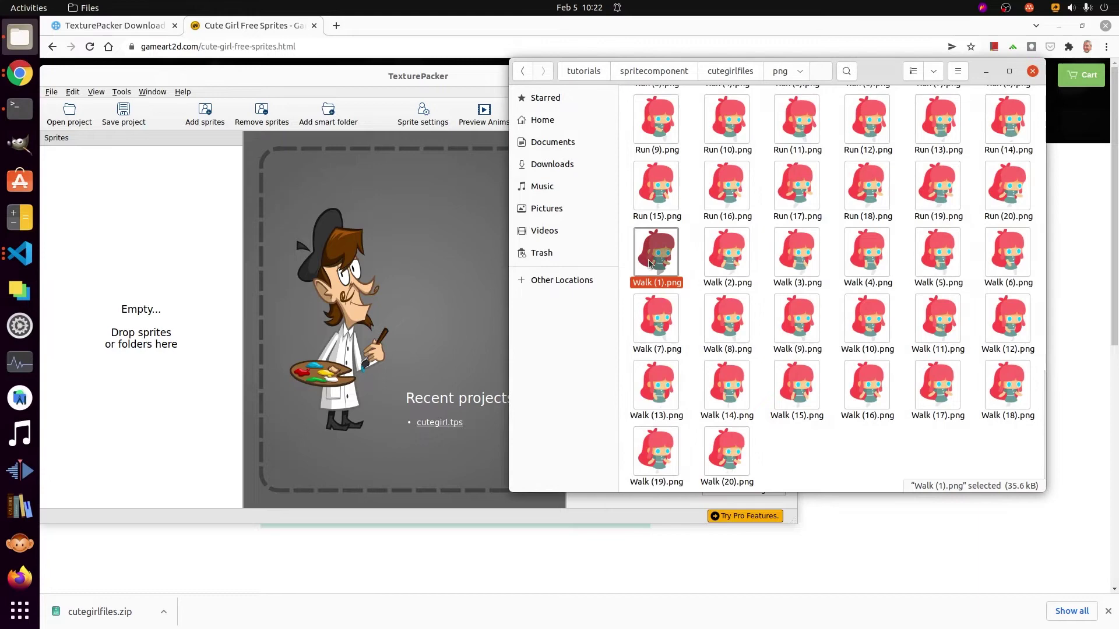
{"action": "left_click", "coordinate": [727, 452], "text": "shift"}
{"action": "left_click_drag", "start_coordinate": [659, 256], "coordinate": [147, 316]}
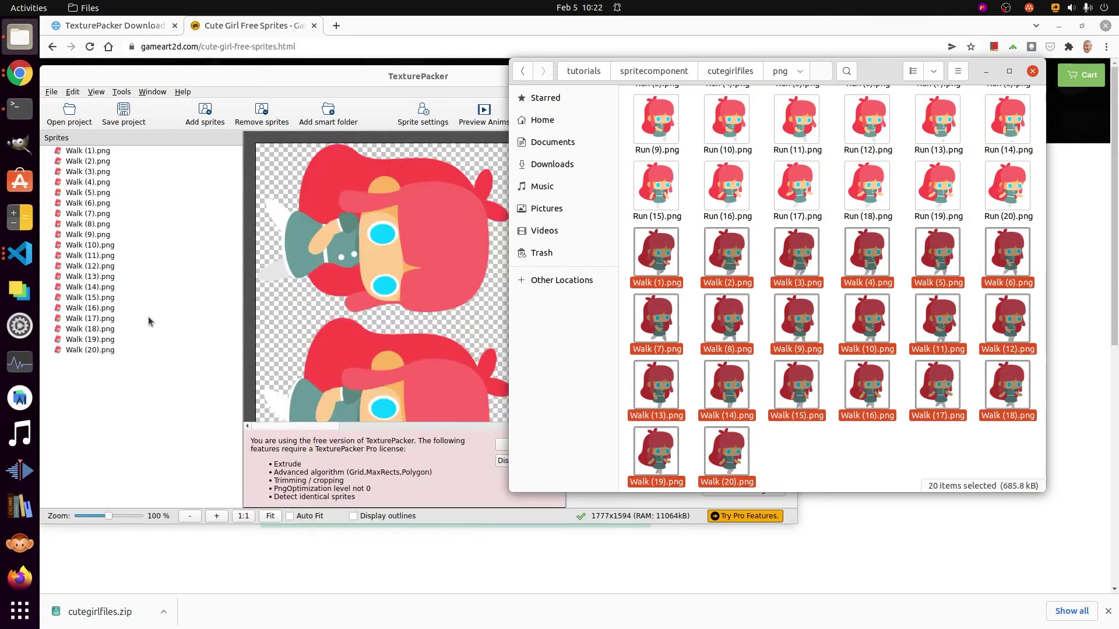
{"action": "left_click", "coordinate": [384, 113]}
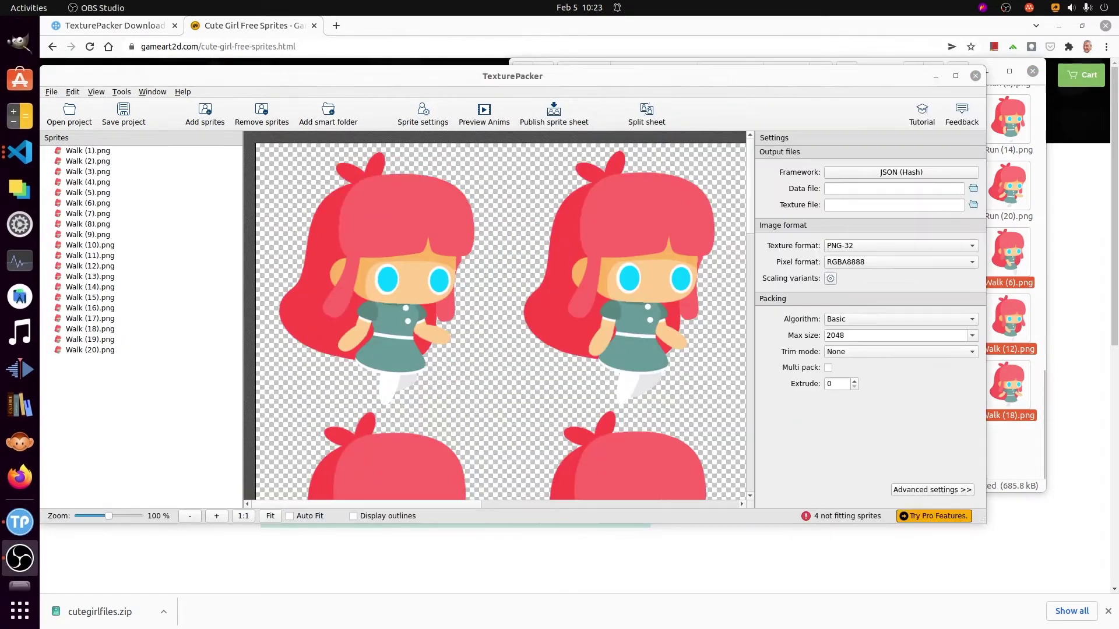
{"action": "left_click", "coordinate": [149, 155]}
Set sprite-specific scaling of all 20 Walk sprites to 0.25 and preview the walk animation.
{"action": "left_click", "coordinate": [140, 347], "text": "shift"}
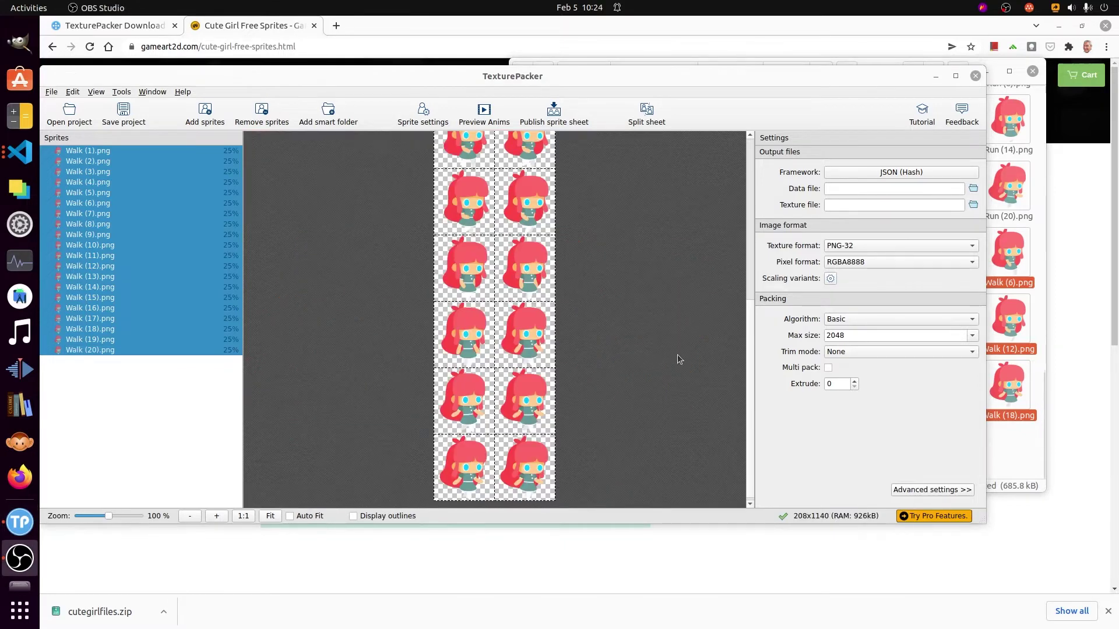
{"action": "left_click", "coordinate": [422, 114]}
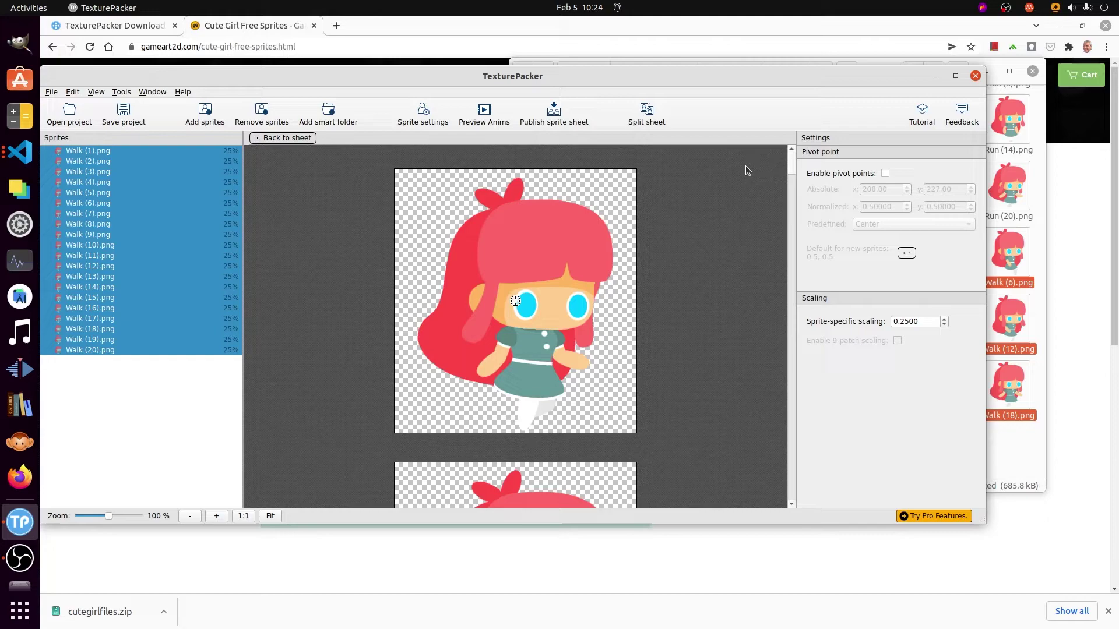
{"action": "left_click", "coordinate": [478, 116]}
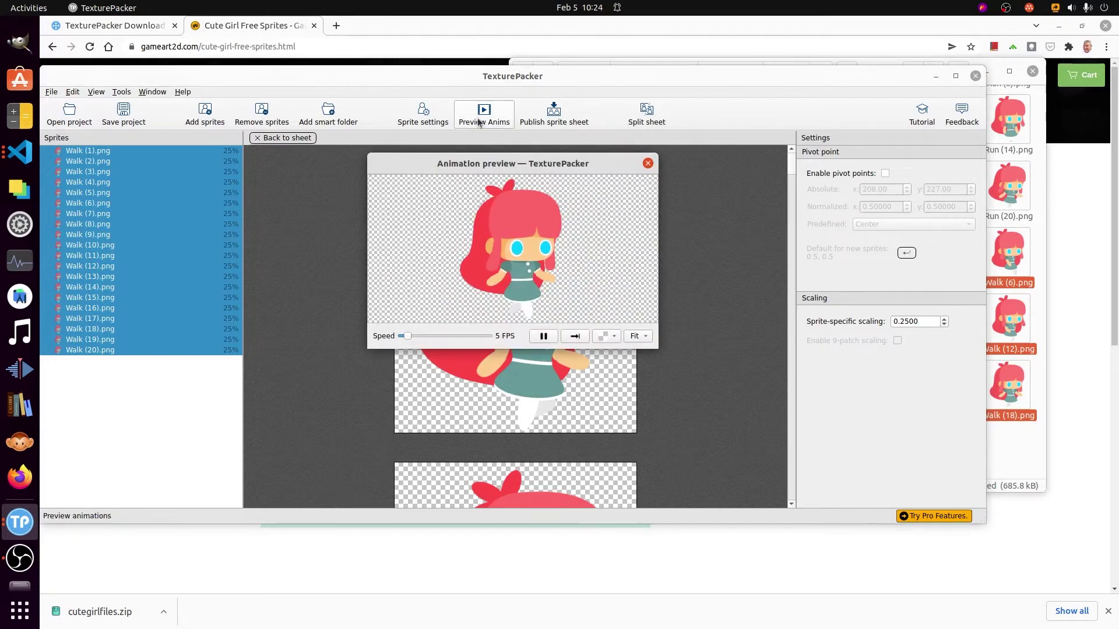
{"action": "left_click", "coordinate": [648, 164]}
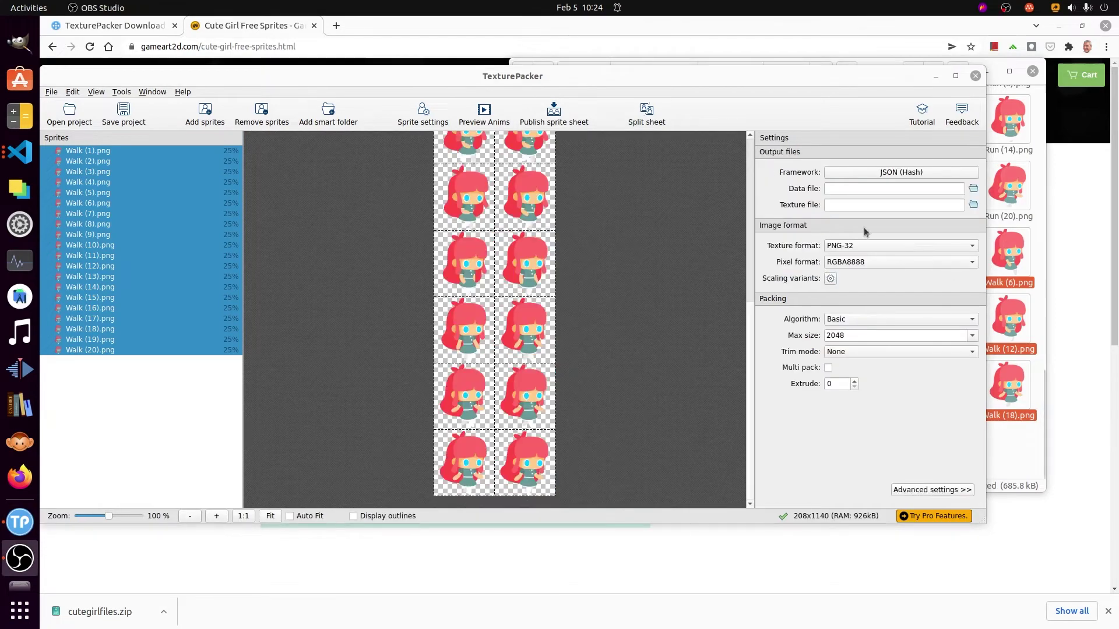
Convert the sheet's data format to JSON (Hash) in the Convert to framework dialog.
{"action": "left_click", "coordinate": [901, 172]}
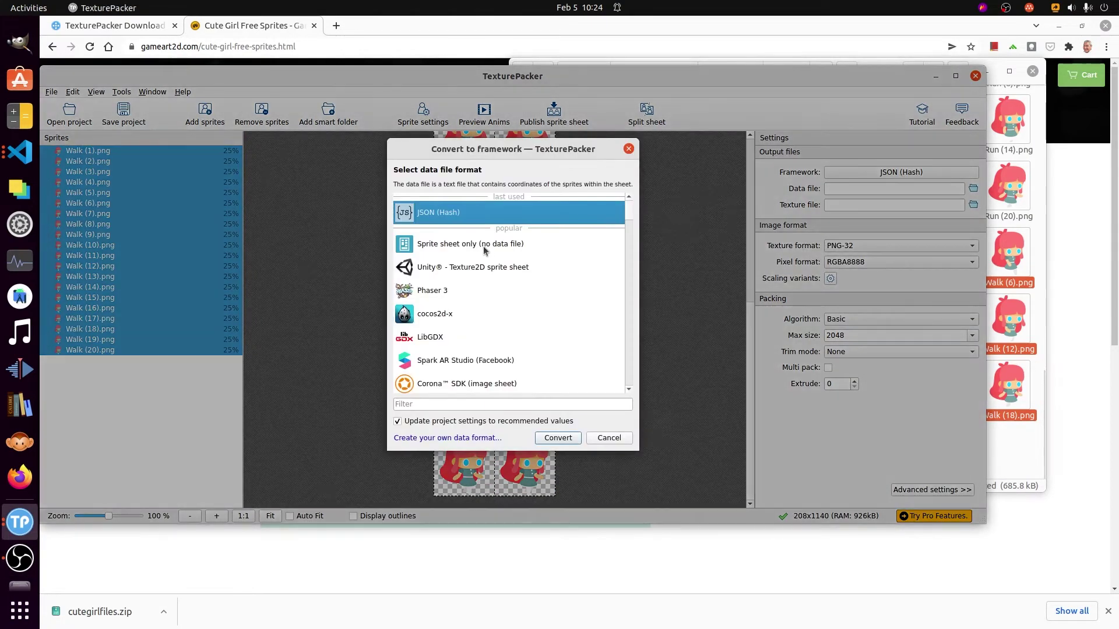
{"action": "scroll", "coordinate": [487, 338], "scroll_direction": "down", "scroll_amount": 10}
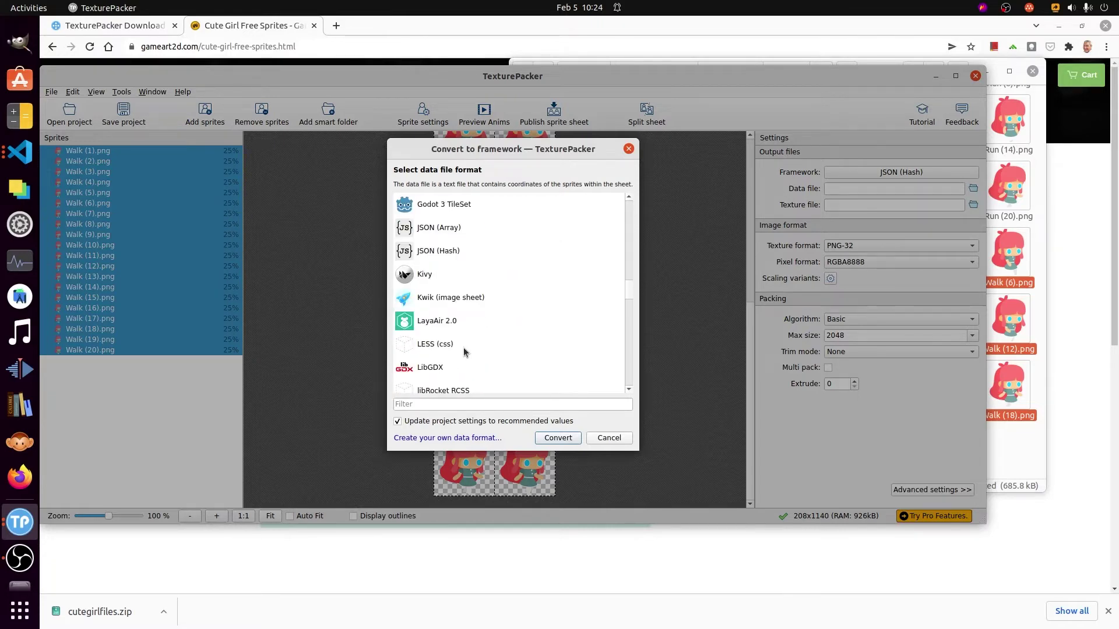
{"action": "left_click", "coordinate": [442, 251]}
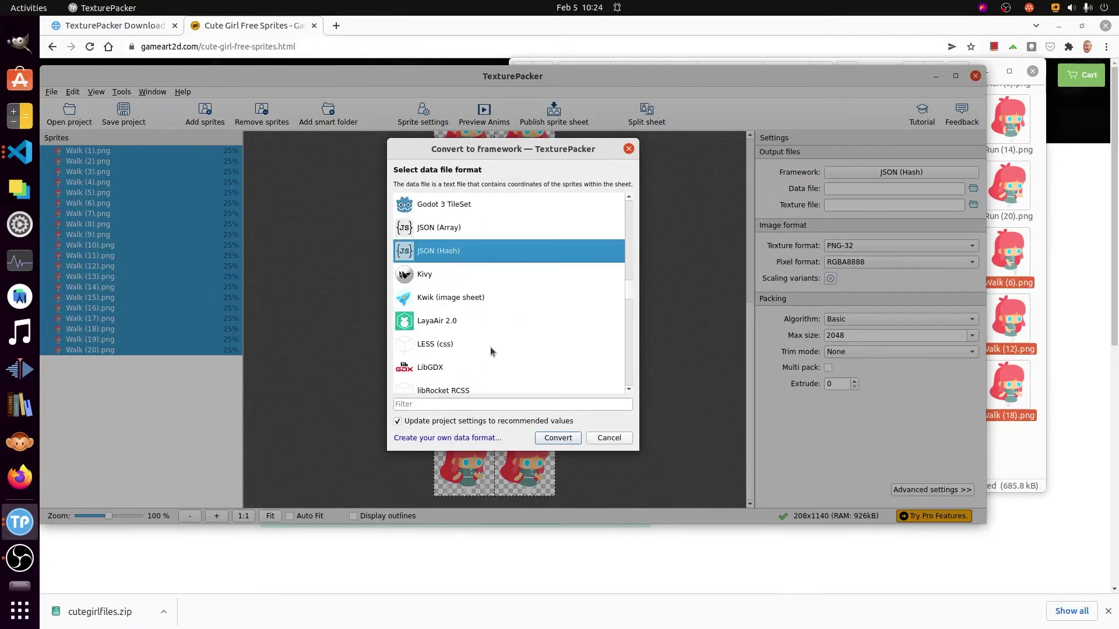
{"action": "left_click", "coordinate": [552, 442]}
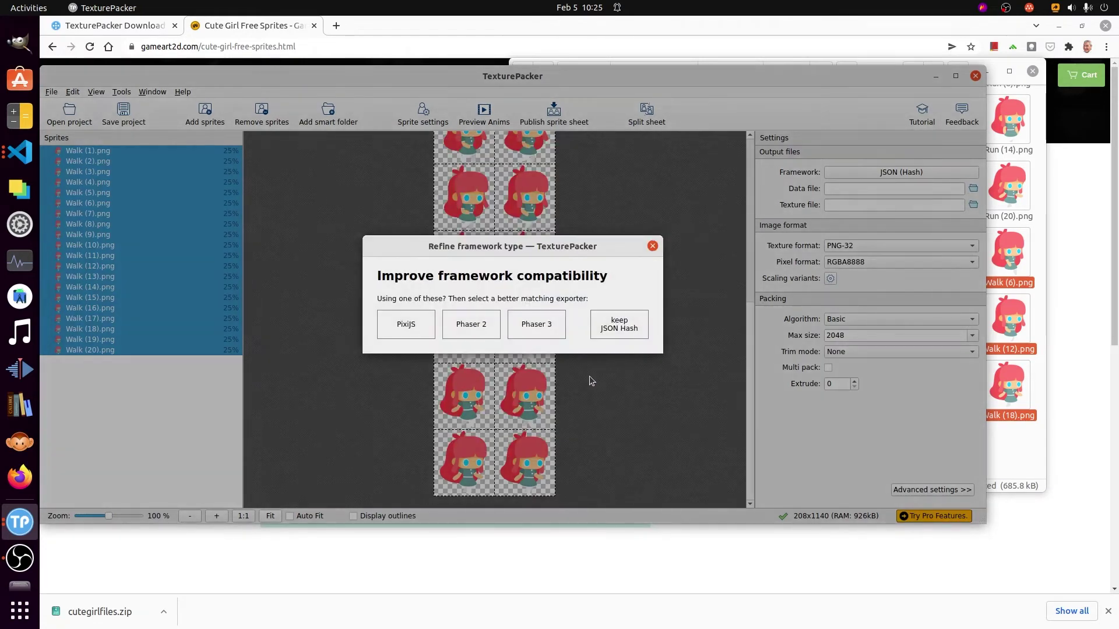
Keep plain JSON Hash and disable Pro-only features, giving Basic packing, no trim, extrude 0.
{"action": "left_click", "coordinate": [627, 324]}
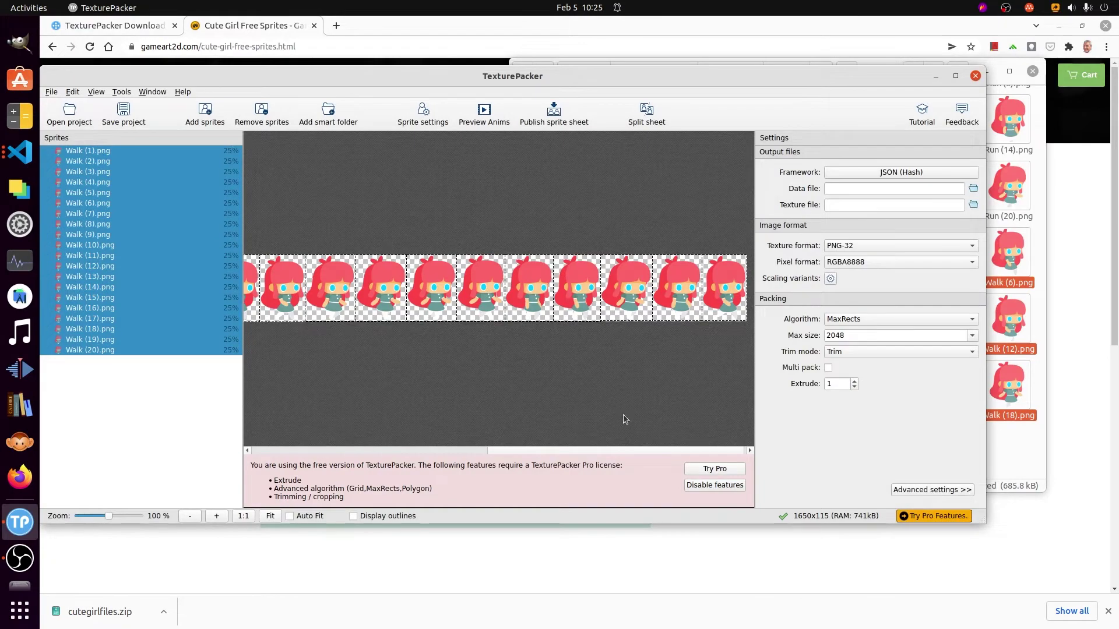
{"action": "left_click", "coordinate": [716, 485]}
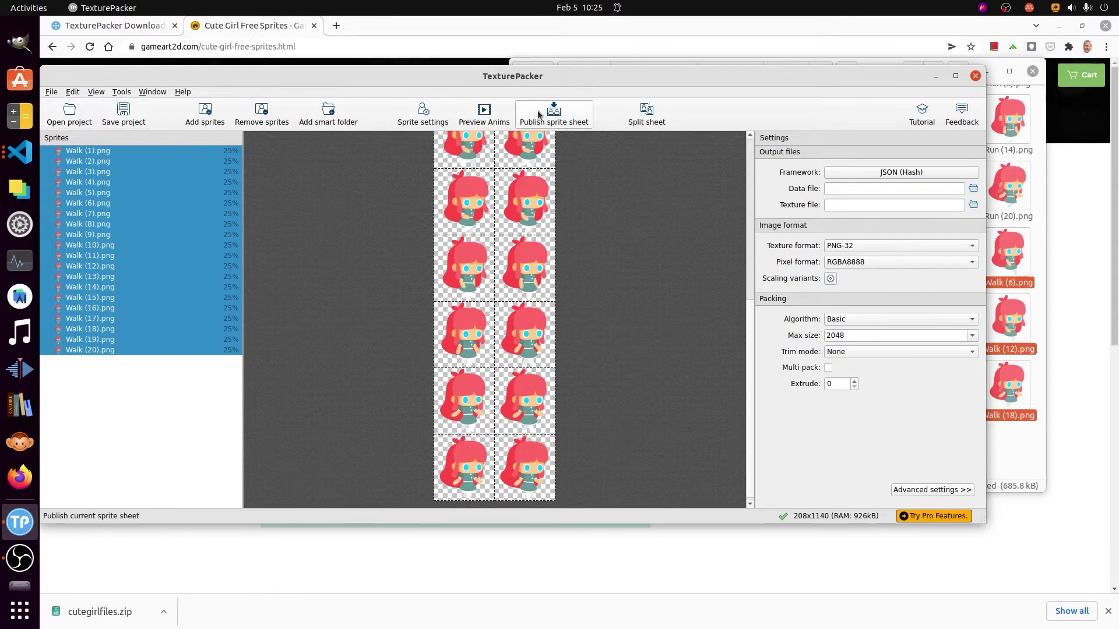
Publish the sheet with the data file named spritesheet in the spritecomponent folder.
{"action": "left_click", "coordinate": [577, 123]}
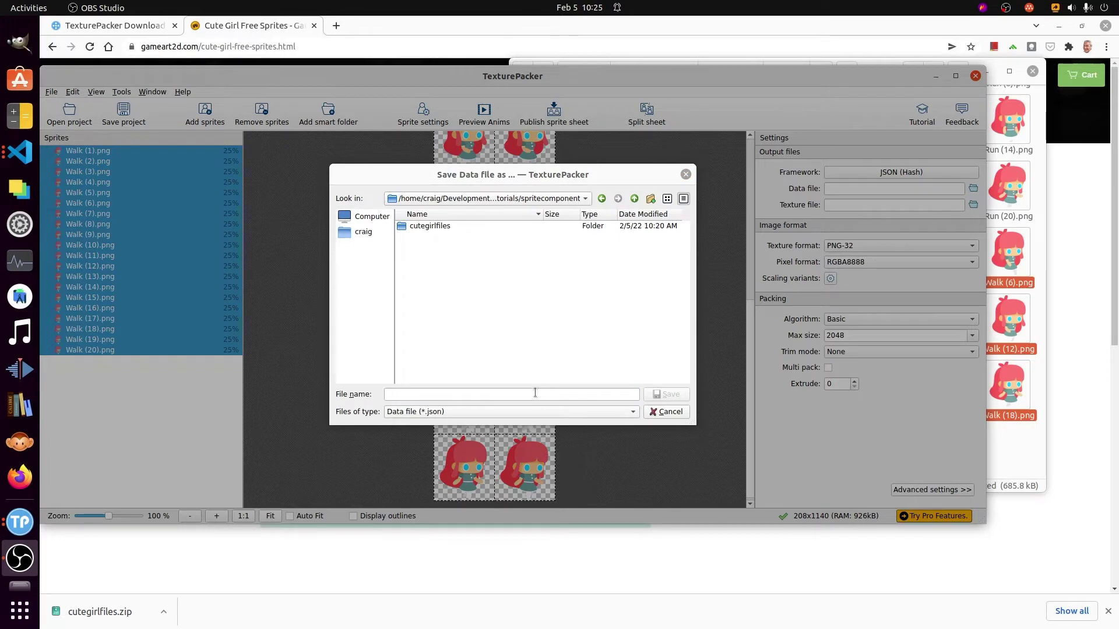
{"action": "left_click", "coordinate": [535, 393]}
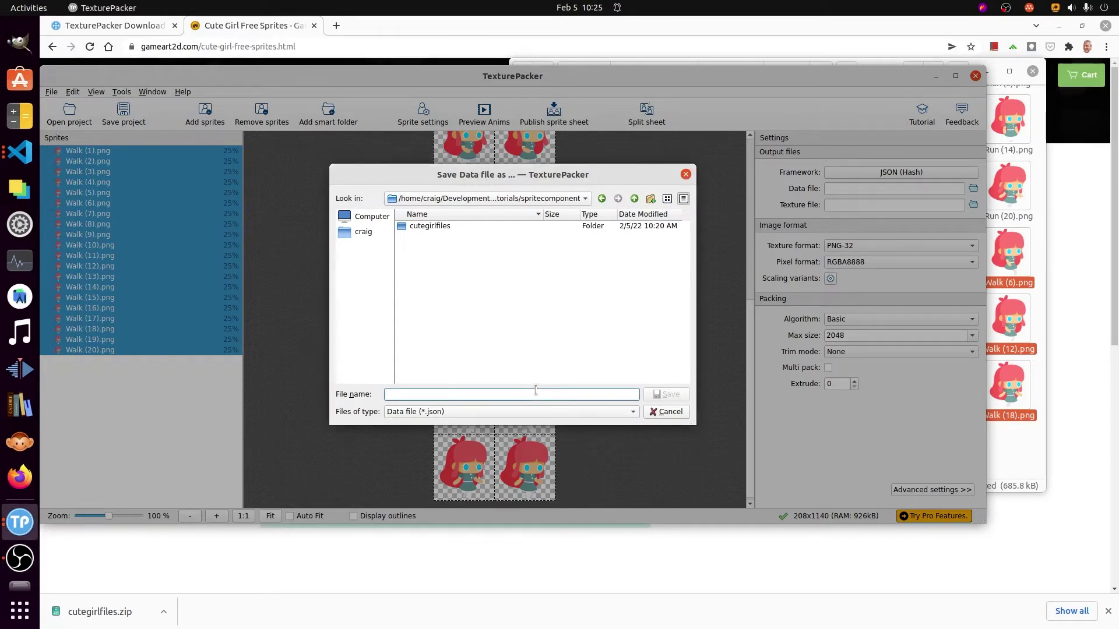
{"action": "type", "text": "spritesheet"}
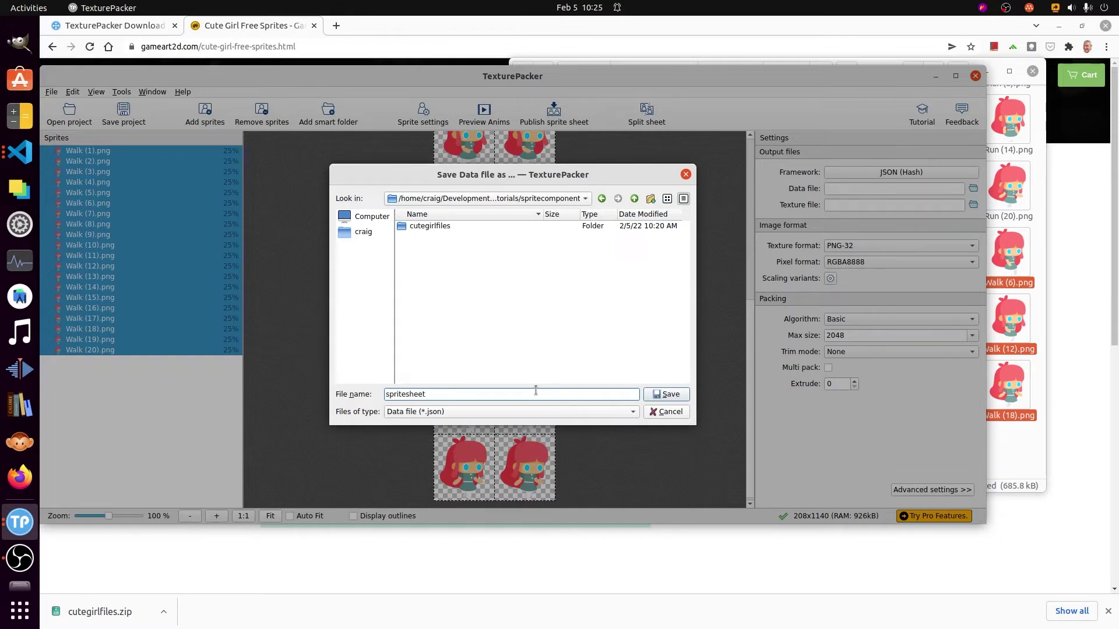
{"action": "key", "text": "Return"}
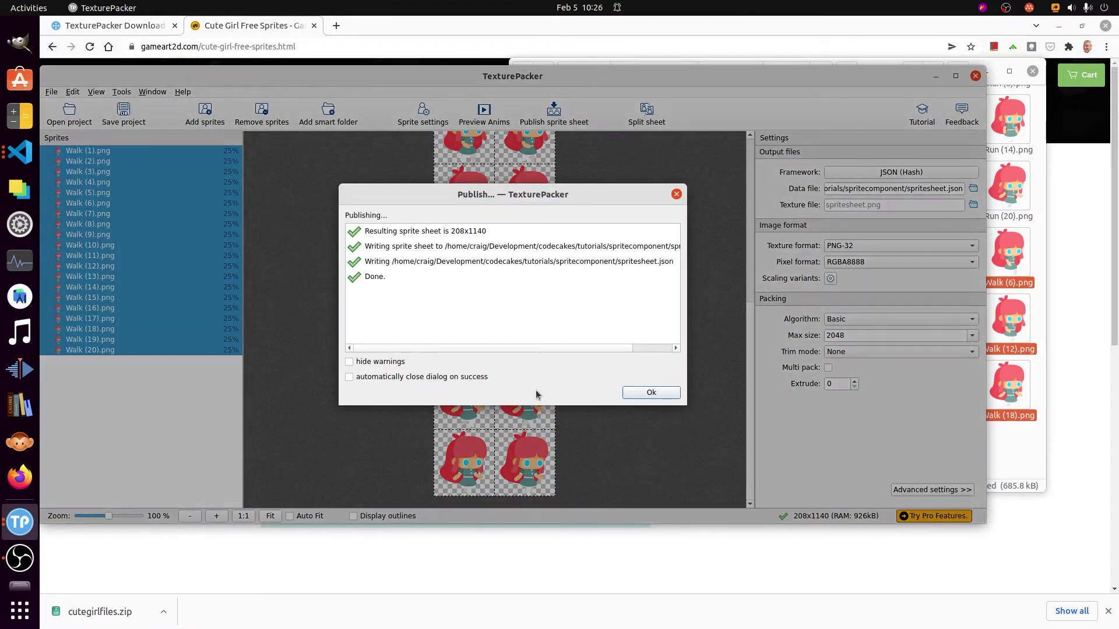
{"action": "left_click", "coordinate": [642, 396]}
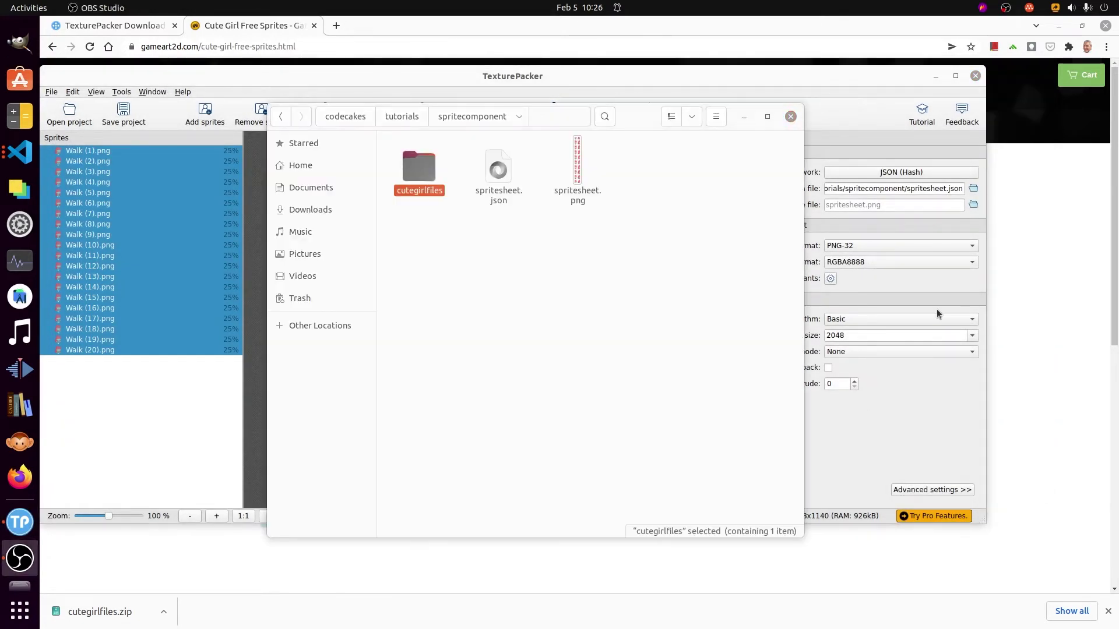
Open spritesheet.png and spritesheet.json to inspect the packed sheet and frame data.
{"action": "double_click", "coordinate": [573, 176]}
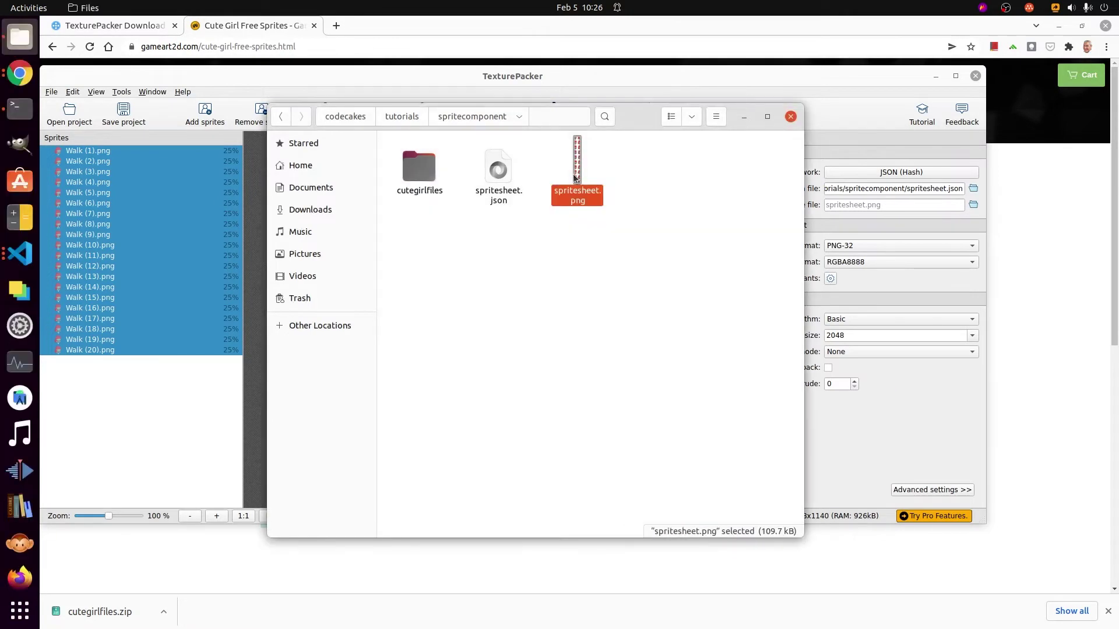
{"action": "scroll", "coordinate": [292, 207], "scroll_direction": "down", "scroll_amount": 1}
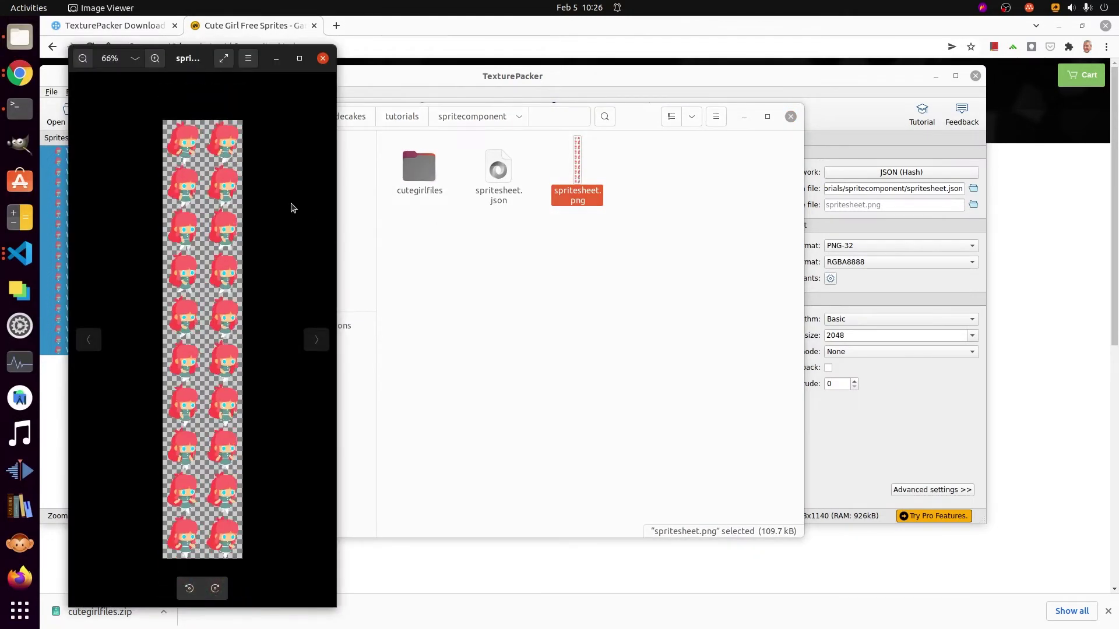
{"action": "scroll", "coordinate": [292, 208], "scroll_direction": "up", "scroll_amount": 2}
{"action": "scroll", "coordinate": [292, 207], "scroll_direction": "down", "scroll_amount": 1}
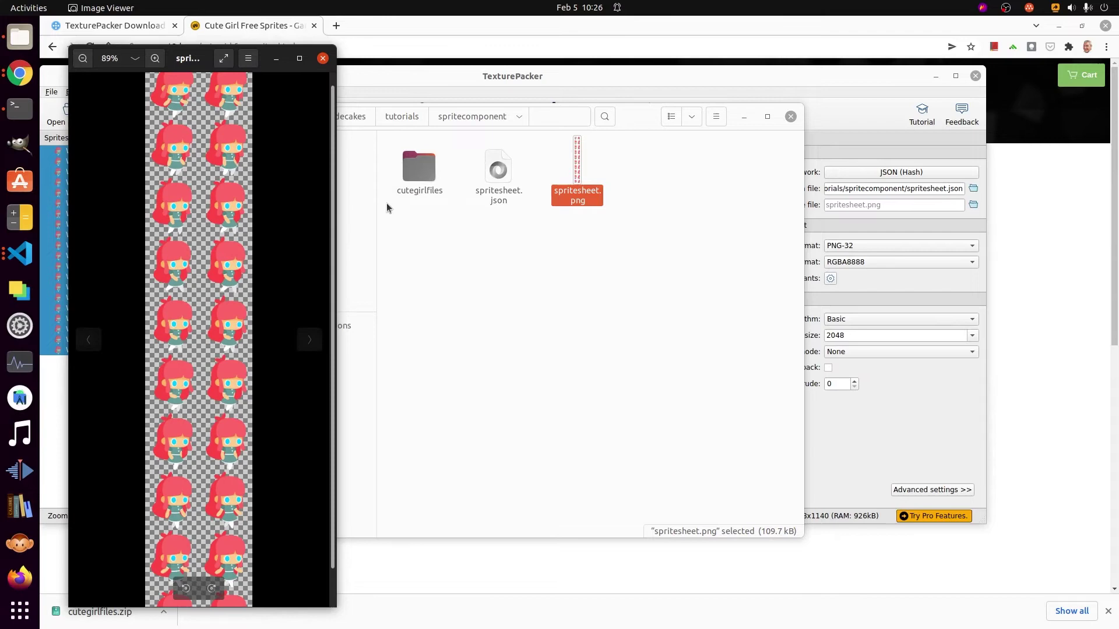
{"action": "left_click", "coordinate": [504, 172]}
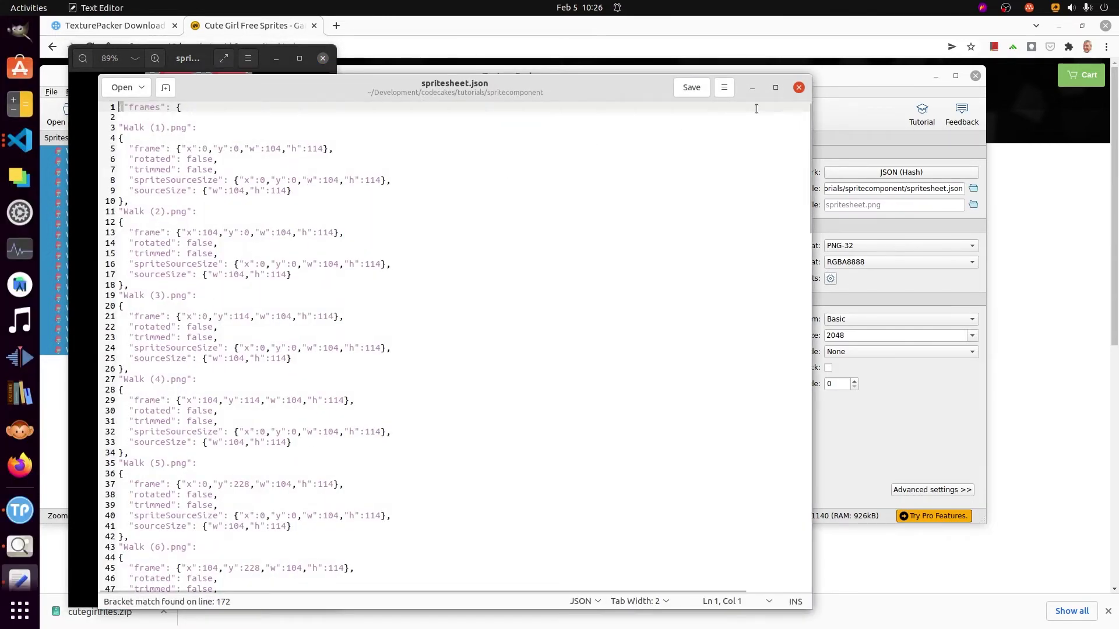
Close the Text Editor, Files and Image Viewer windows.
{"action": "left_click", "coordinate": [799, 89]}
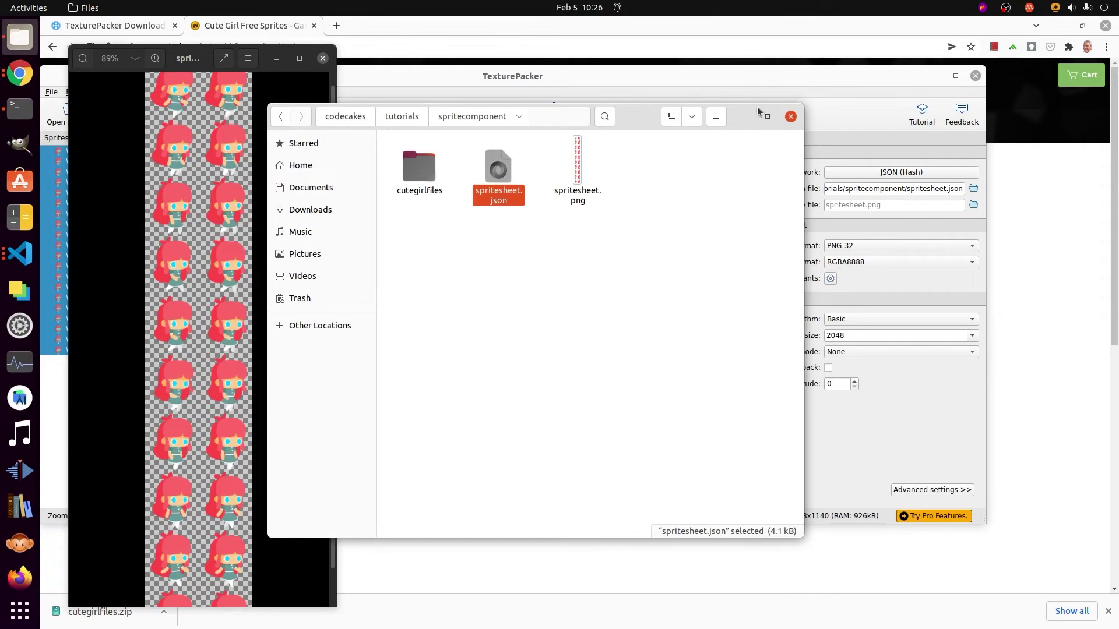
{"action": "left_click", "coordinate": [790, 117]}
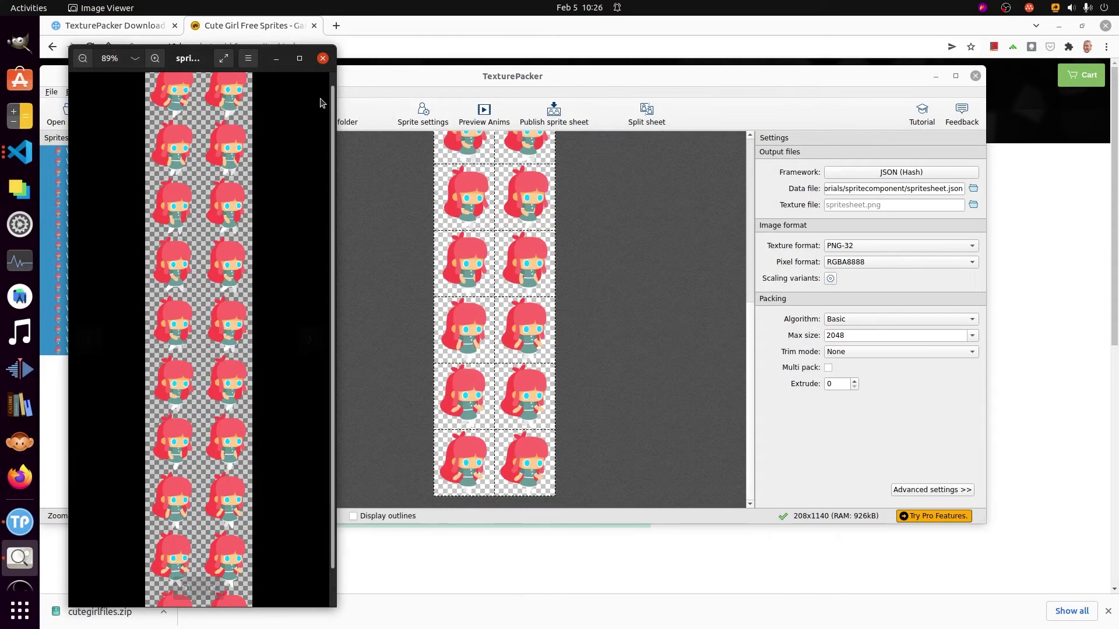
{"action": "left_click", "coordinate": [325, 59]}
Open the animation preview with frames Walk (1).png through Walk (20).png selected.
{"action": "key", "text": "Escape"}
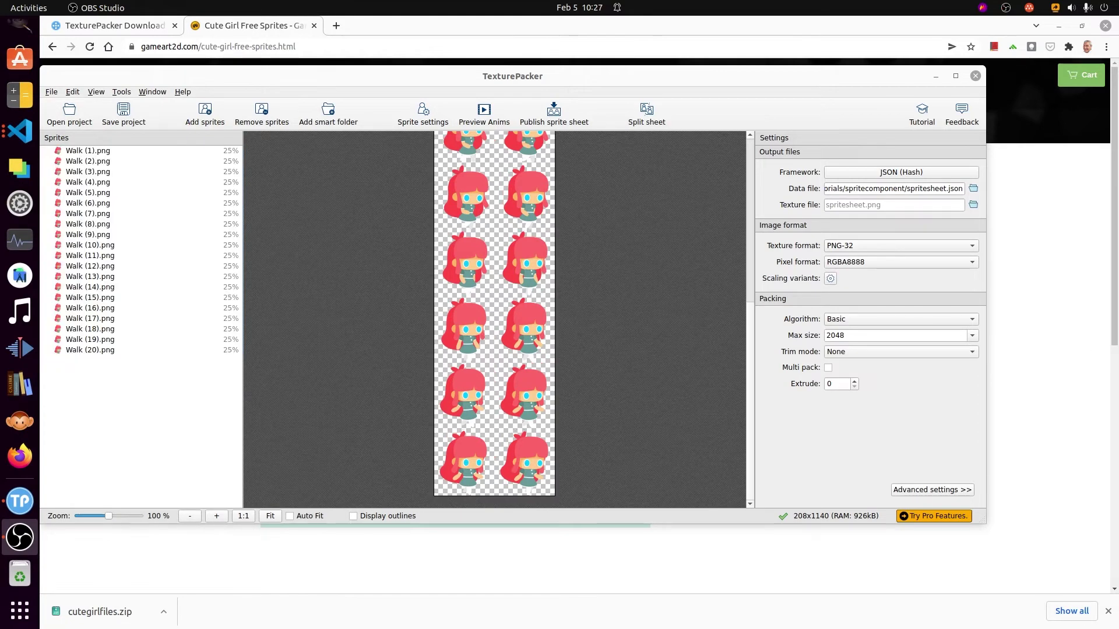
{"action": "left_click", "coordinate": [485, 117]}
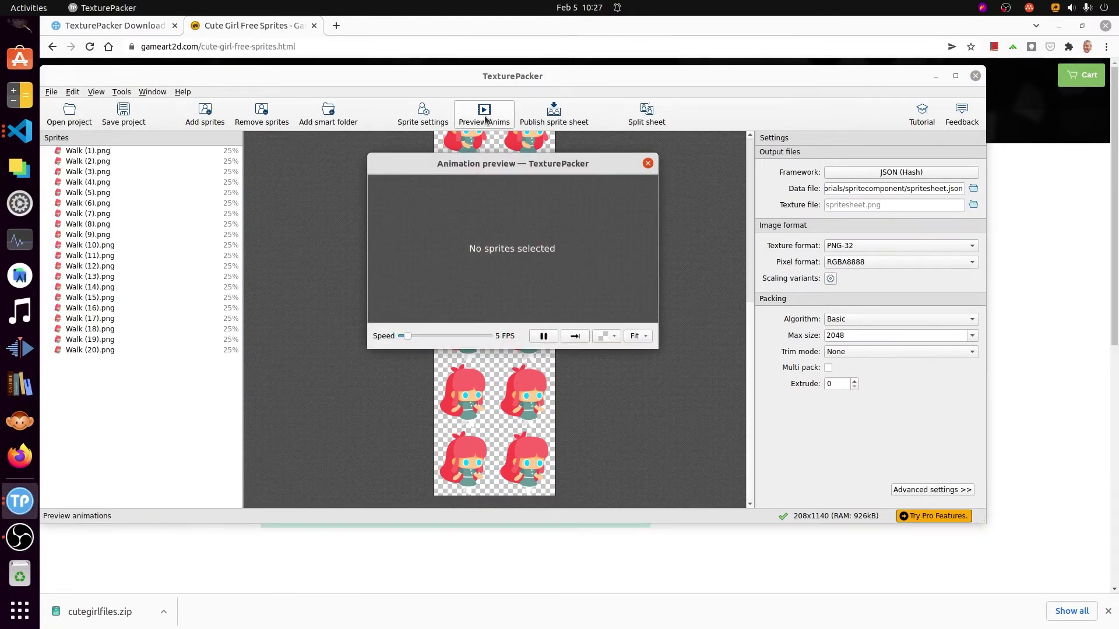
{"action": "left_click", "coordinate": [138, 151]}
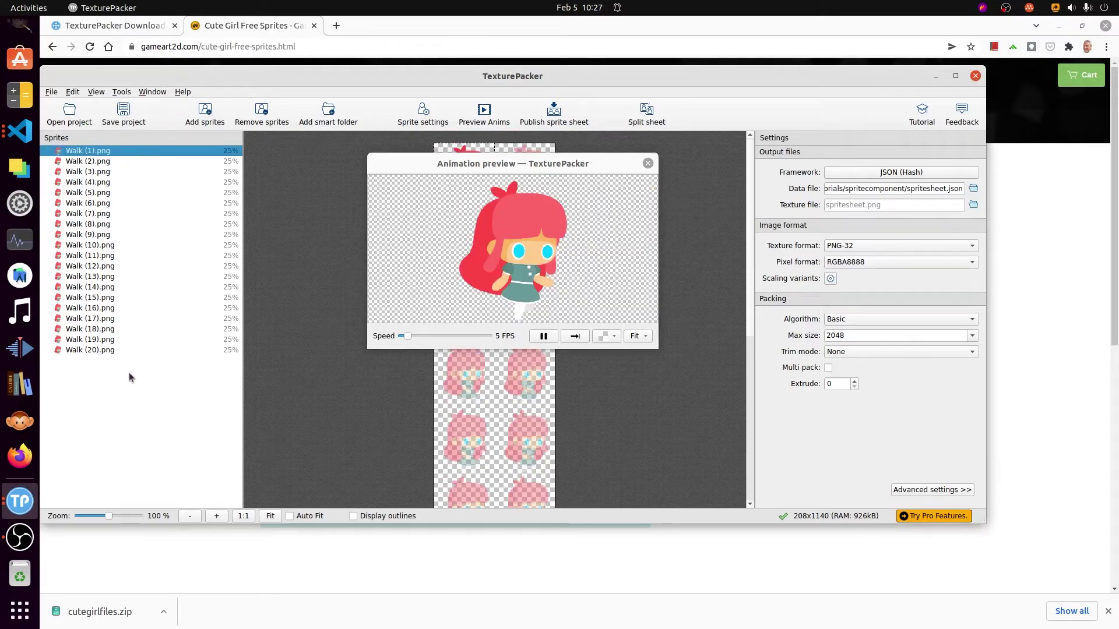
{"action": "left_click", "coordinate": [119, 349], "text": "shift"}
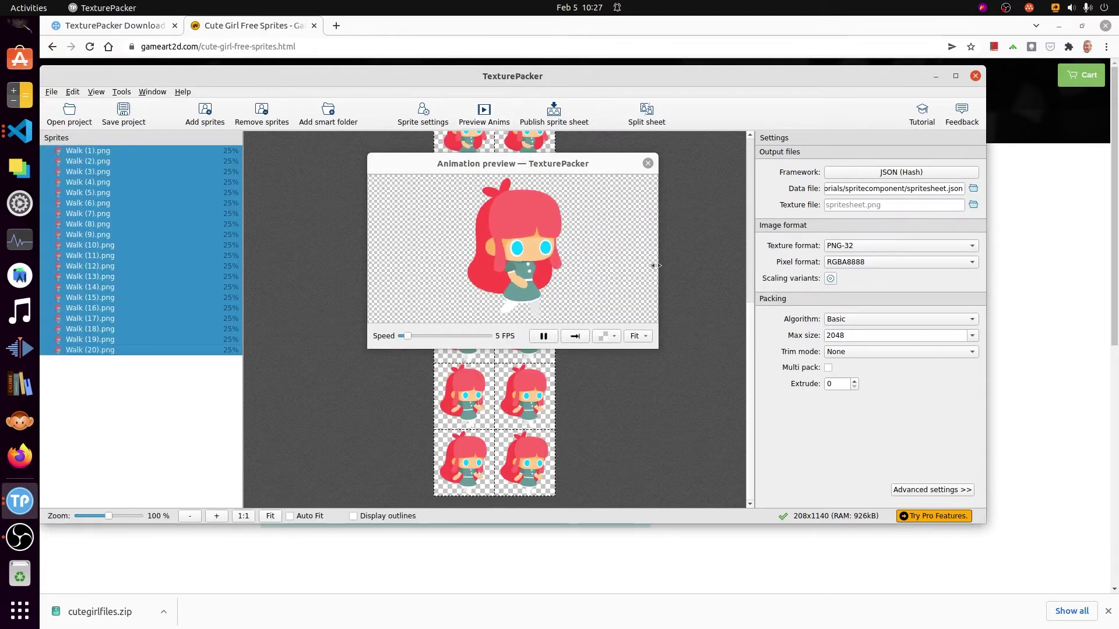
Raise the preview playback speed to 20 FPS.
{"action": "left_click", "coordinate": [409, 338]}
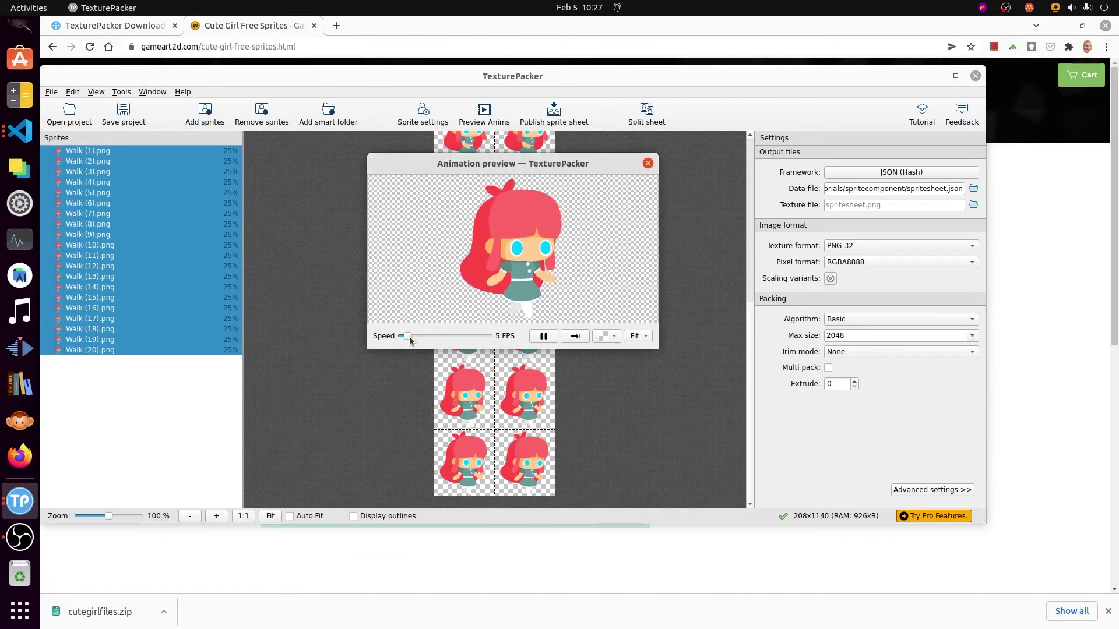
{"action": "left_click_drag", "start_coordinate": [410, 339], "coordinate": [424, 340]}
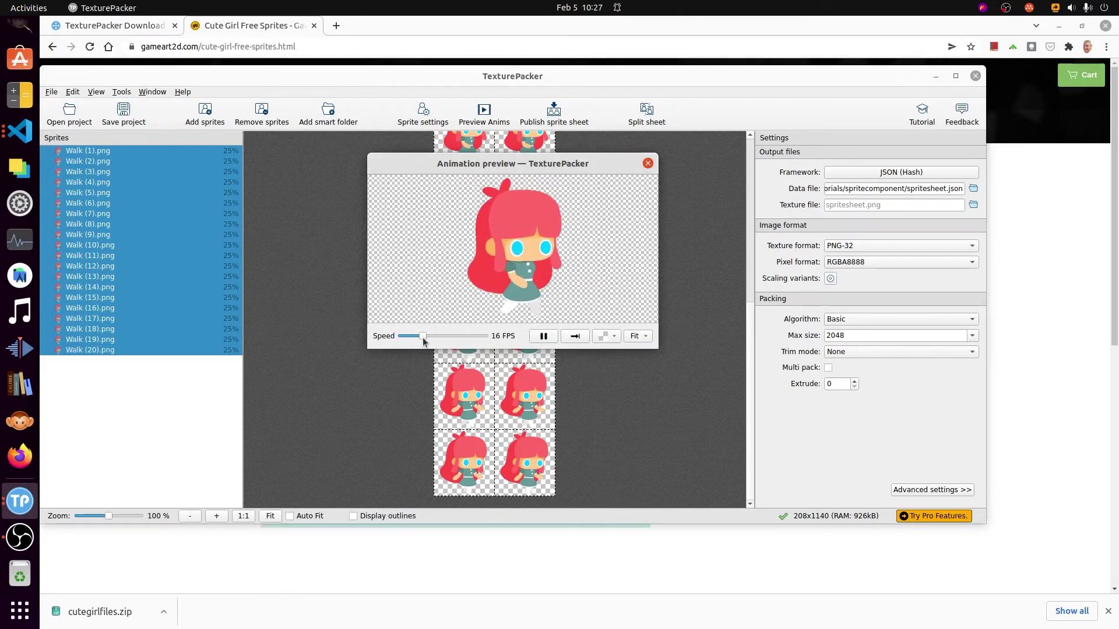
{"action": "left_click_drag", "start_coordinate": [424, 342], "coordinate": [429, 342]}
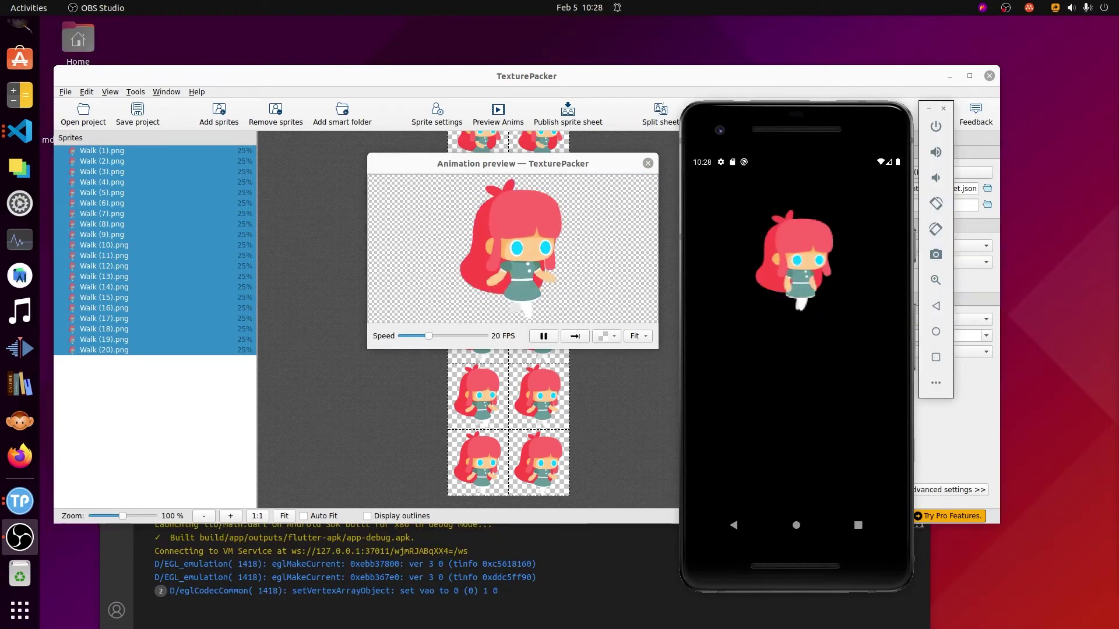
Change stepTime on line 21 of main.dart from 0.3 to 1, save, and hot restart the game.
{"action": "left_click", "coordinate": [595, 548]}
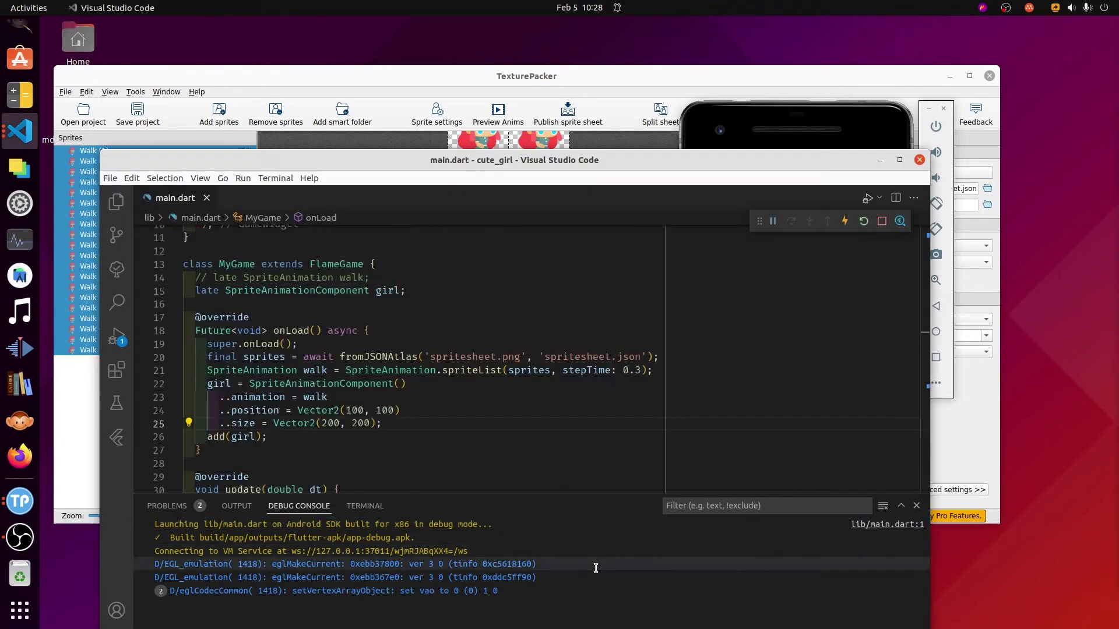
{"action": "left_click", "coordinate": [640, 374]}
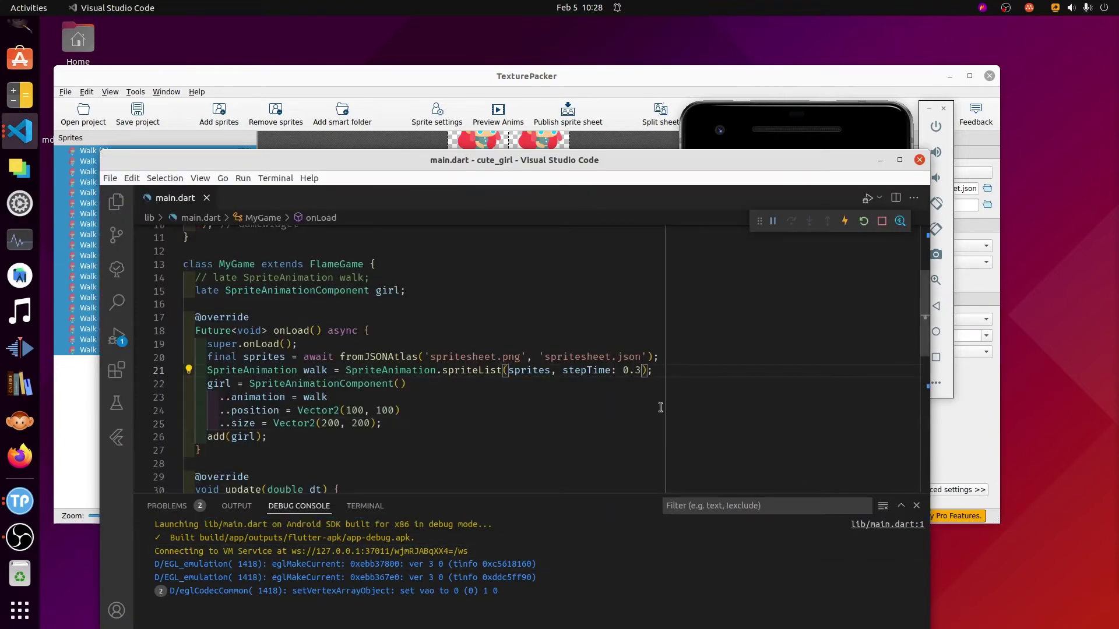
{"action": "key", "text": "BackSpace"}
{"action": "key", "text": "BackSpace"}
{"action": "key", "text": "BackSpace"}
{"action": "type", "text": "1"}
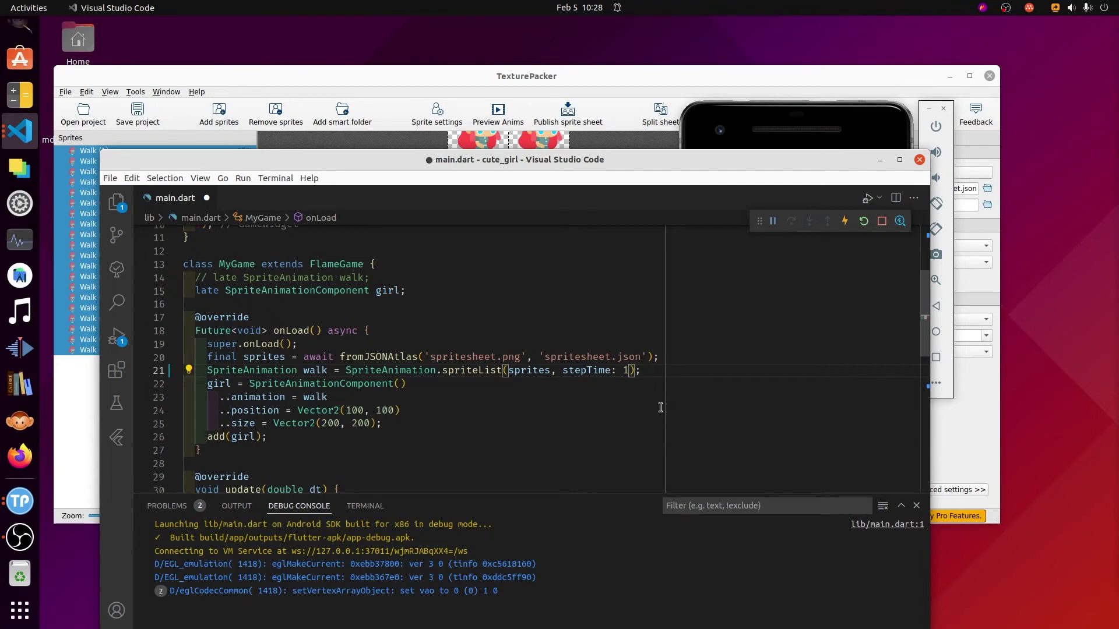
{"action": "key", "text": "ctrl+s"}
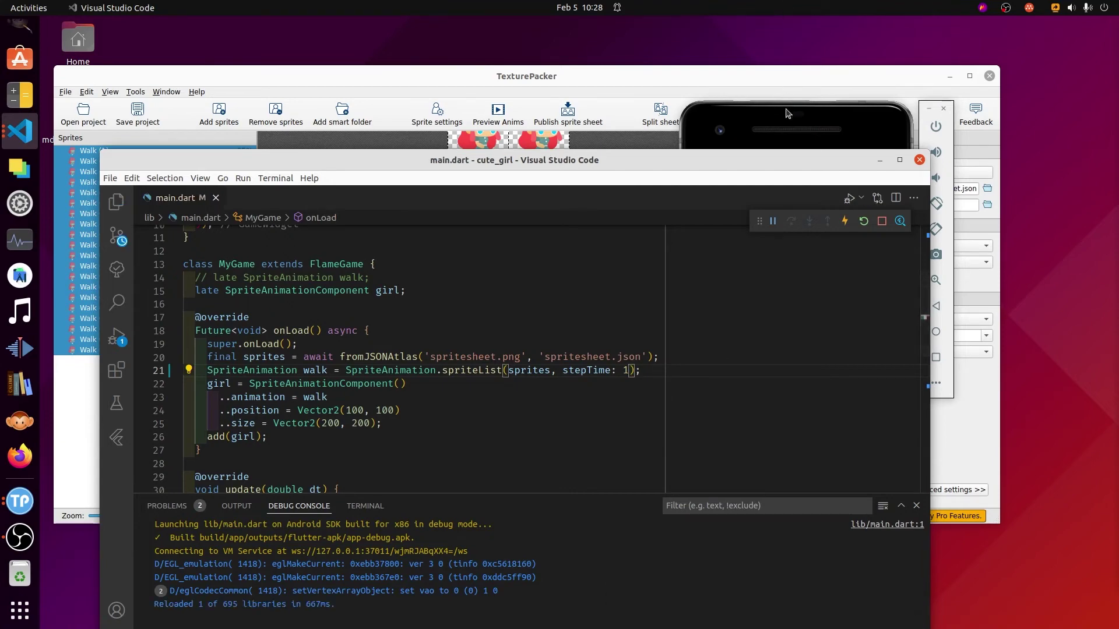
{"action": "left_click", "coordinate": [787, 114]}
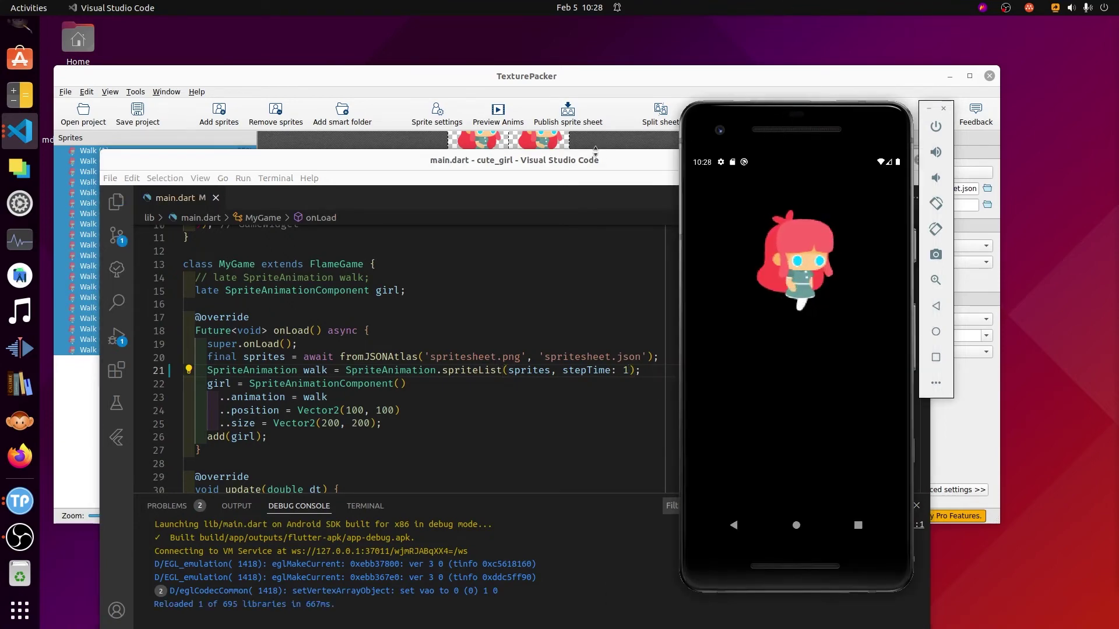
{"action": "left_click", "coordinate": [595, 152]}
{"action": "left_click", "coordinate": [863, 224]}
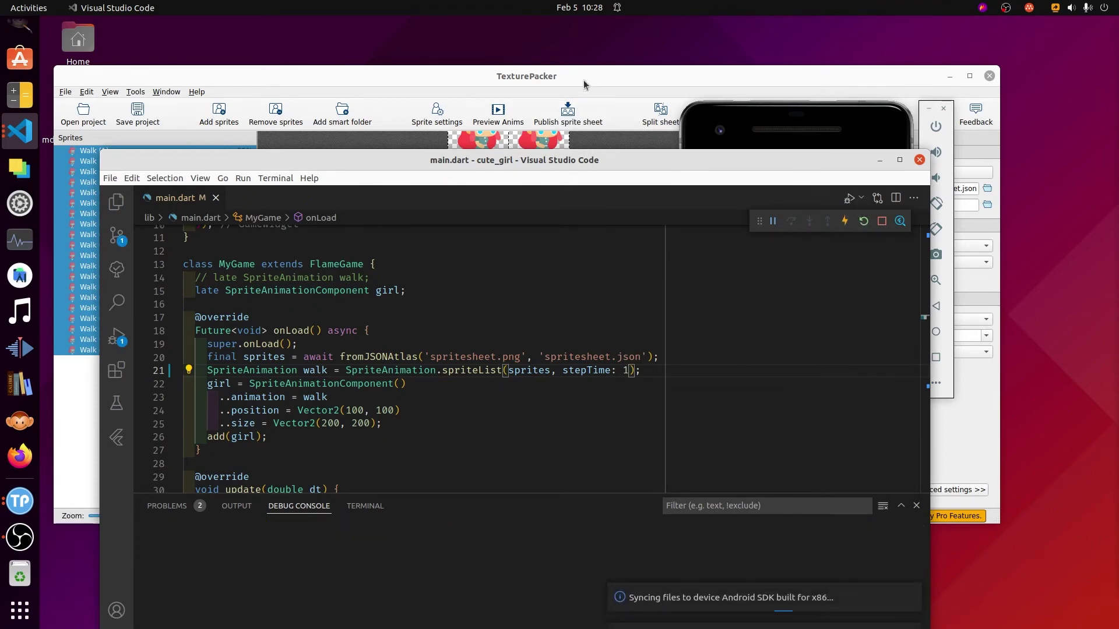
{"action": "left_click", "coordinate": [750, 117]}
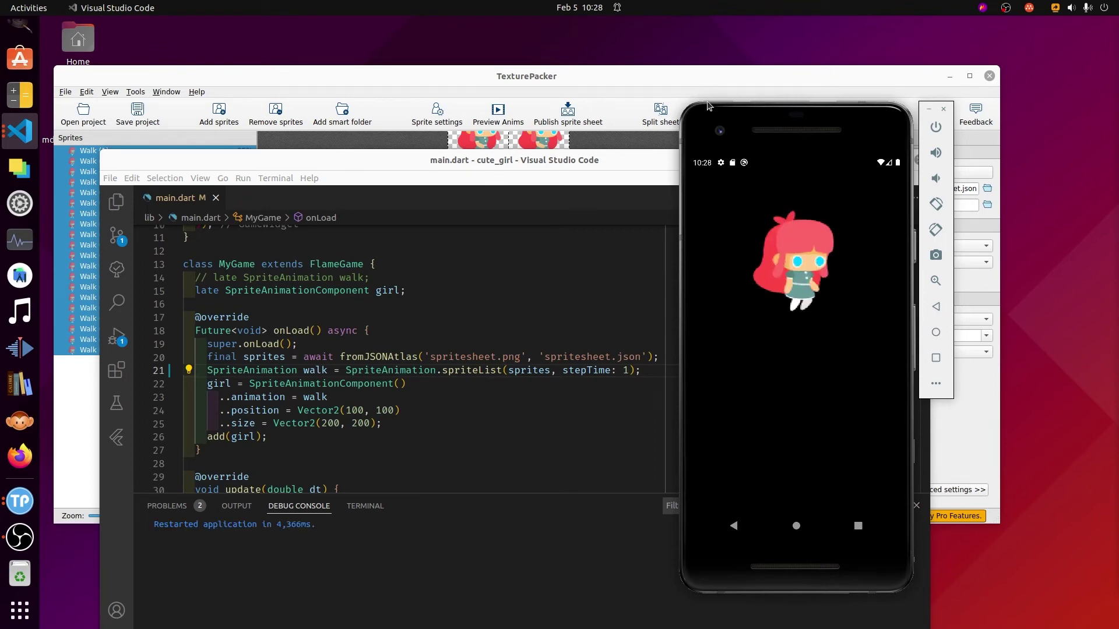
Set stepTime to .1, save, hot restart, and compare the emulator with the TexturePacker preview.
{"action": "left_click", "coordinate": [627, 372]}
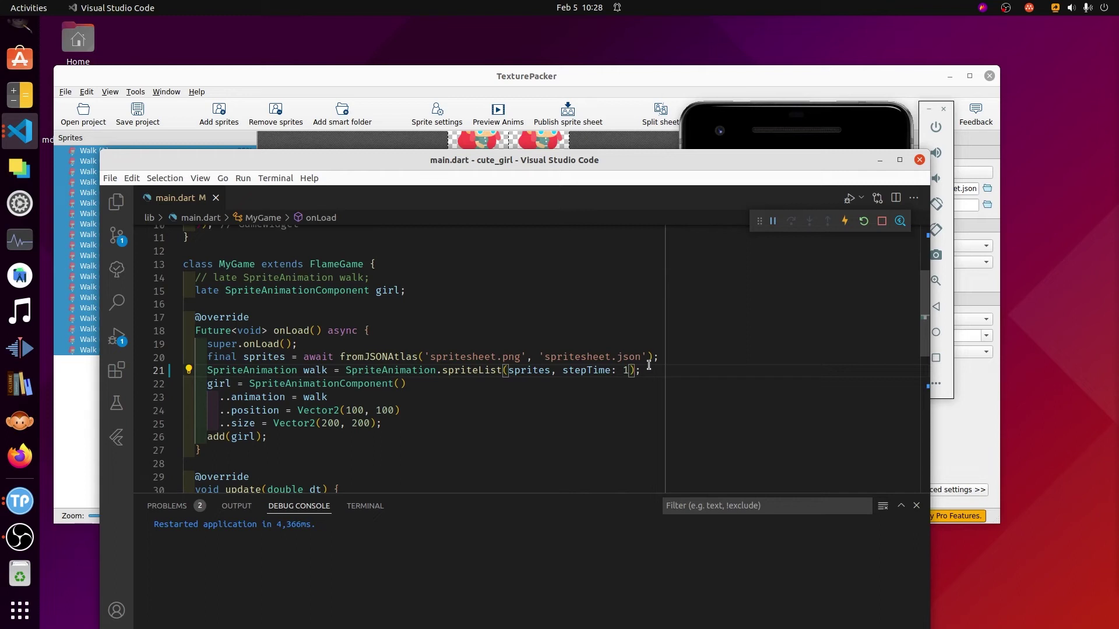
{"action": "key", "text": "BackSpace"}
{"action": "type", "text": "."}
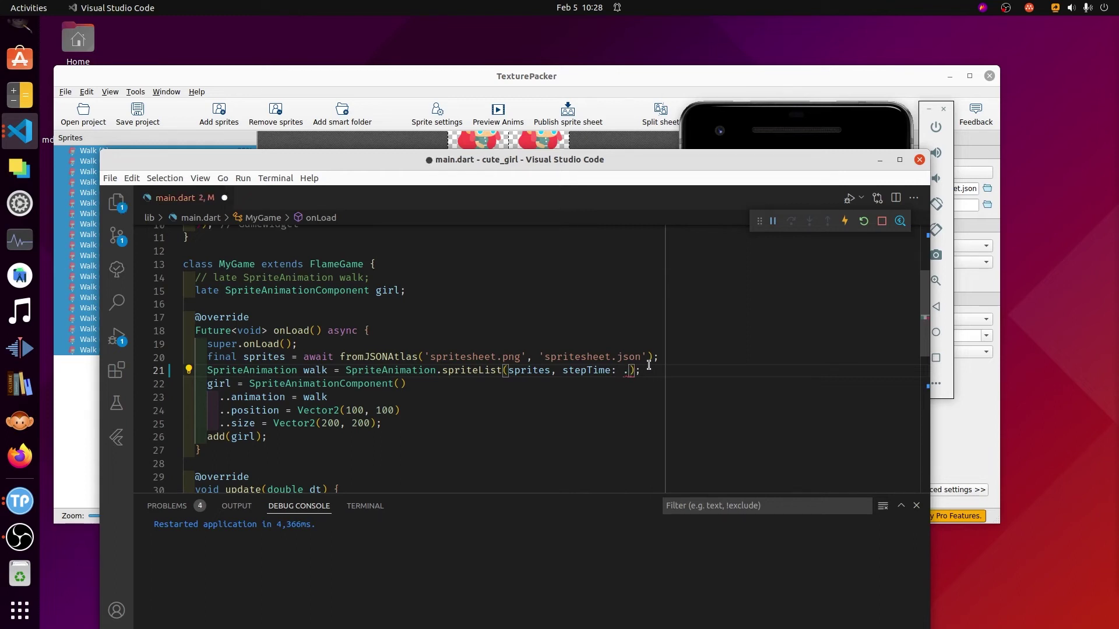
{"action": "type", "text": "1"}
{"action": "key", "text": "ctrl+s"}
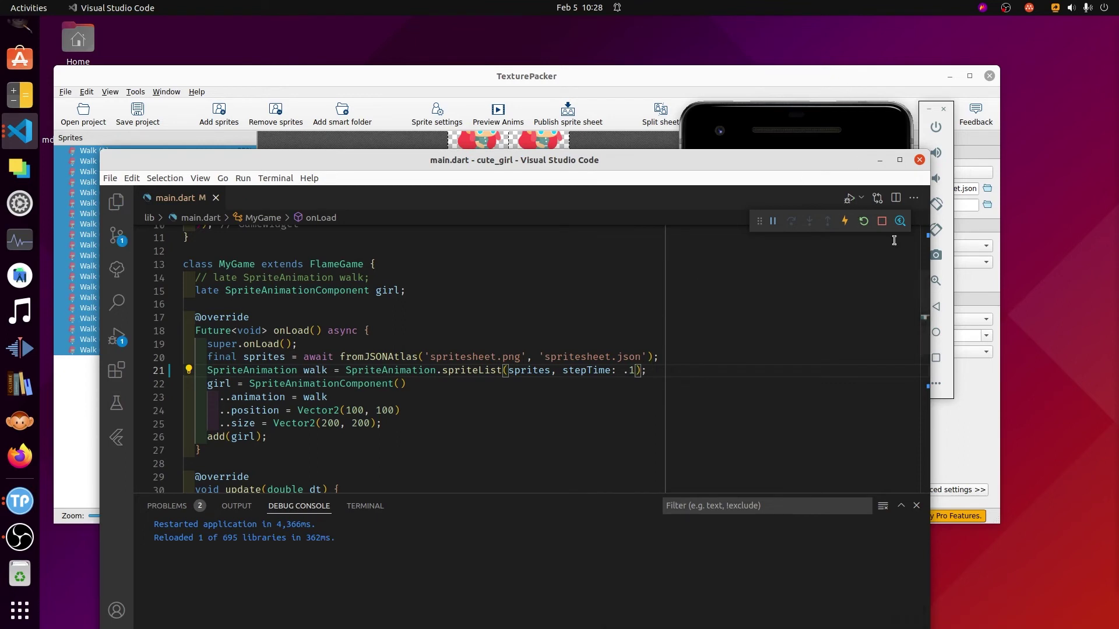
{"action": "left_click", "coordinate": [863, 221]}
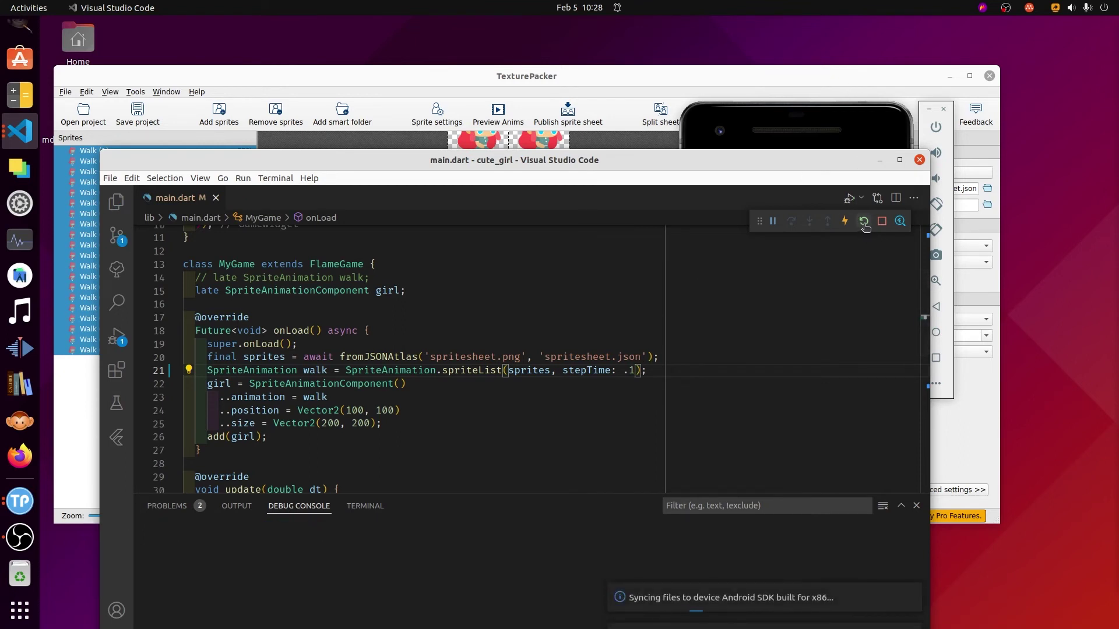
{"action": "left_click", "coordinate": [840, 126]}
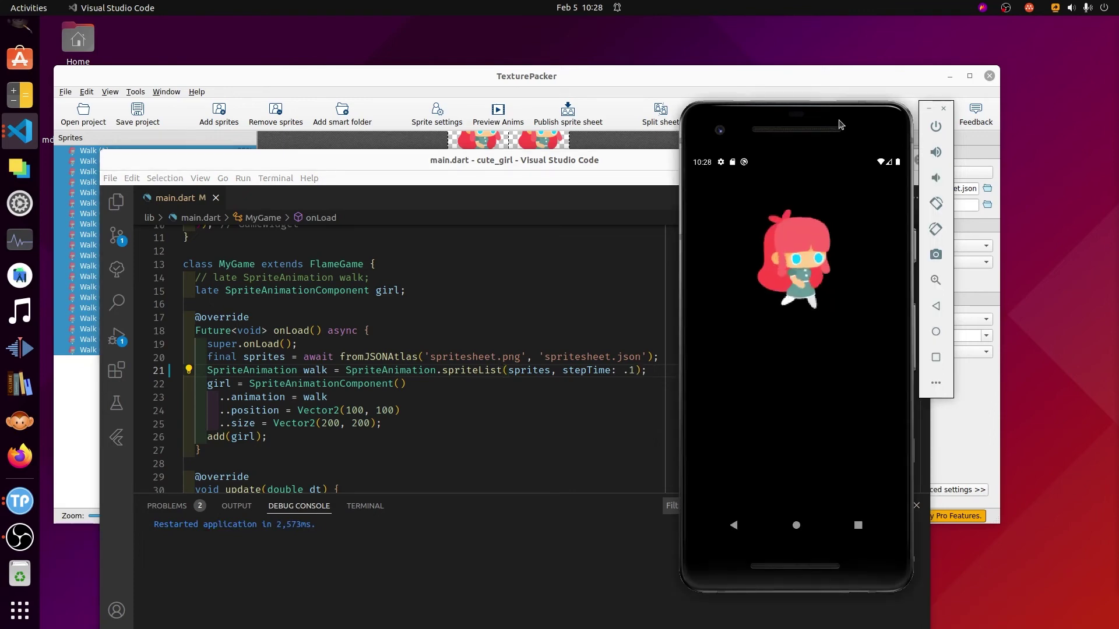
{"action": "left_click", "coordinate": [619, 94]}
{"action": "left_click", "coordinate": [732, 563]}
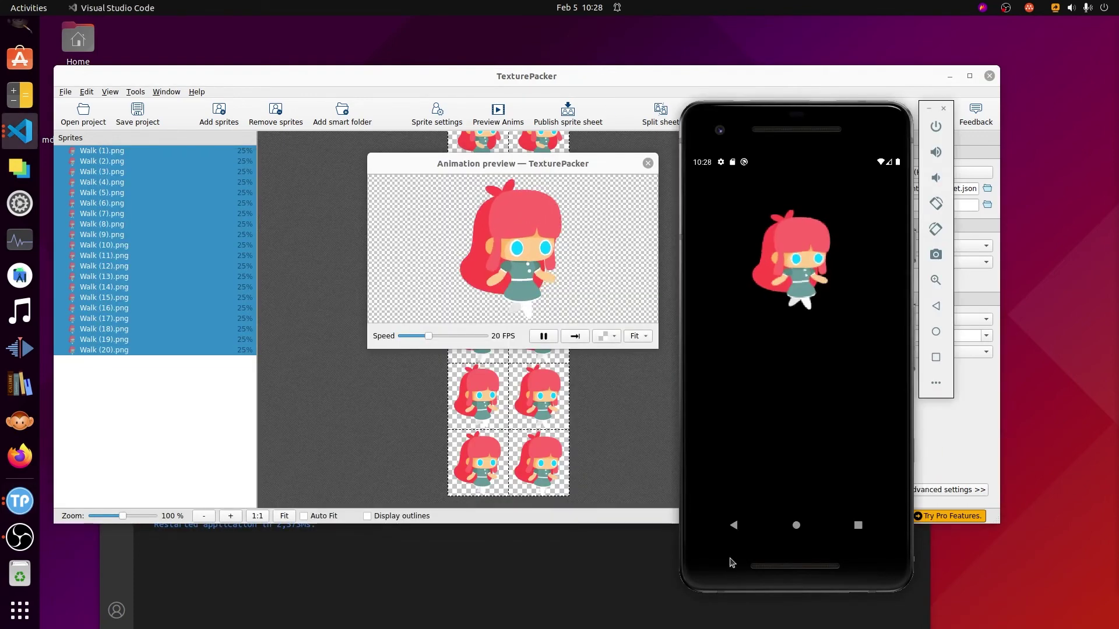